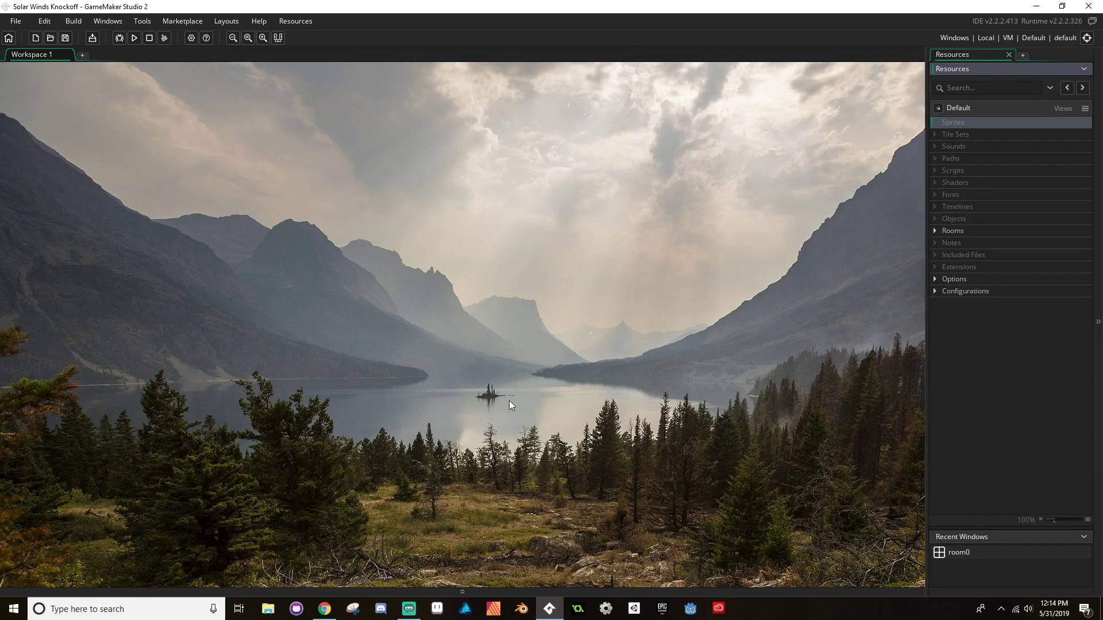
- Bring the browser forward and show the 'solar winds early 90s game' image search results
left_click(325, 609)
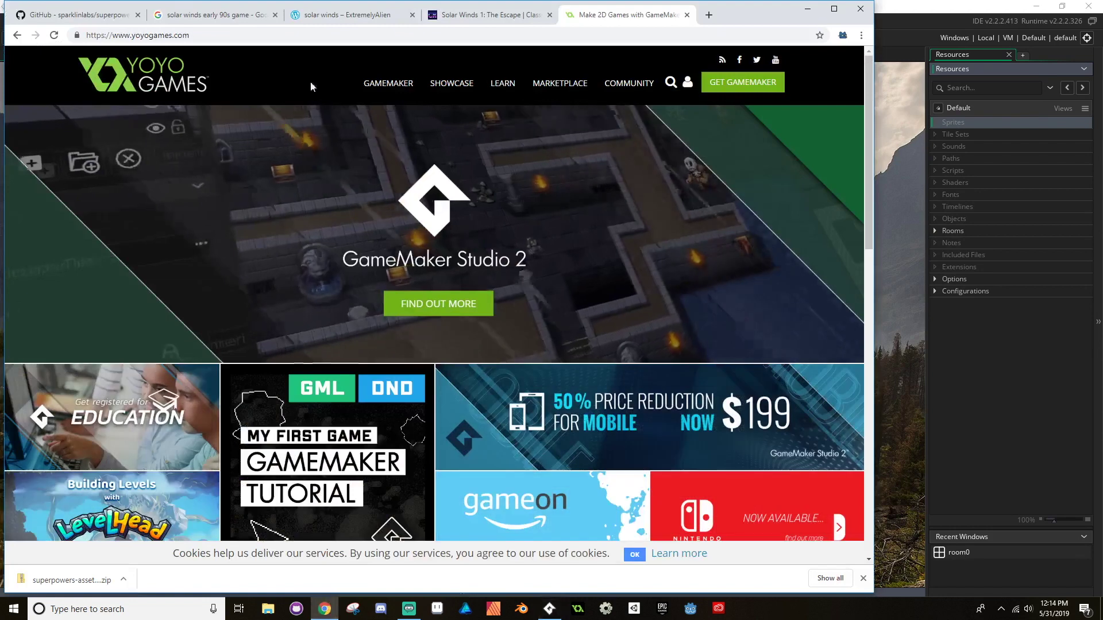
left_click(185, 18)
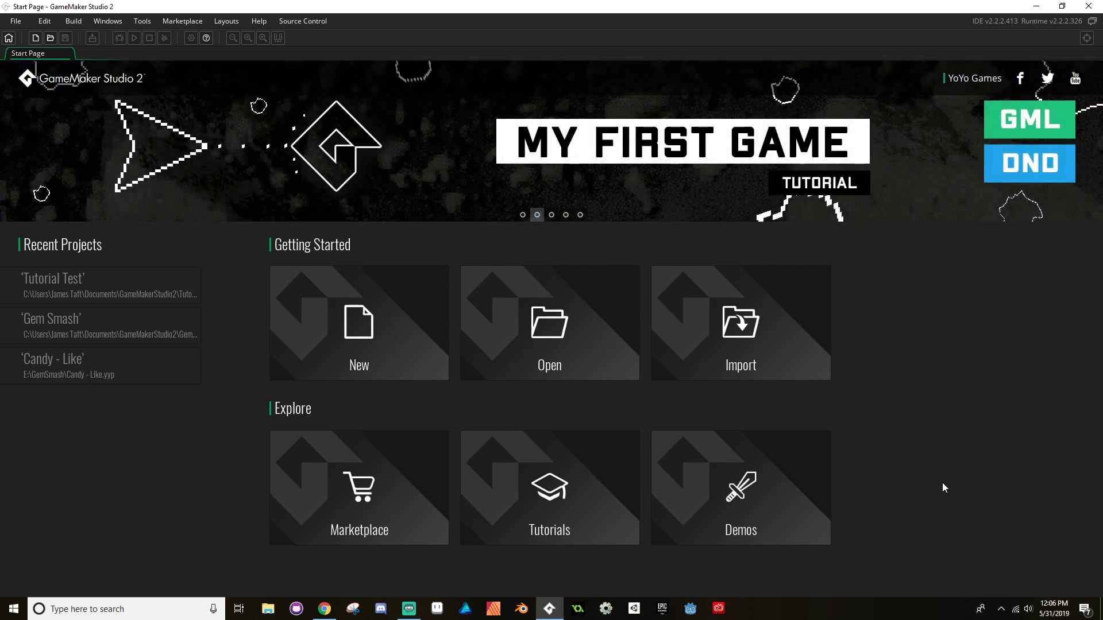
- Return to the Solar Winds image results in Chrome, then open the superpowers-asset-packs GitHub repository
left_click(326, 610)
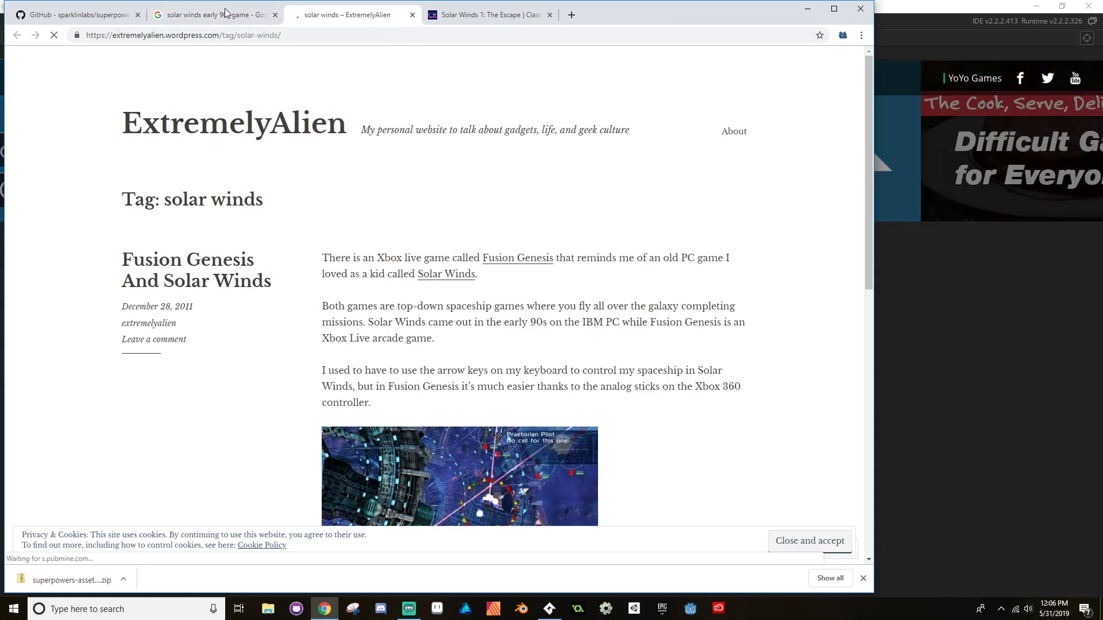
left_click(245, 17)
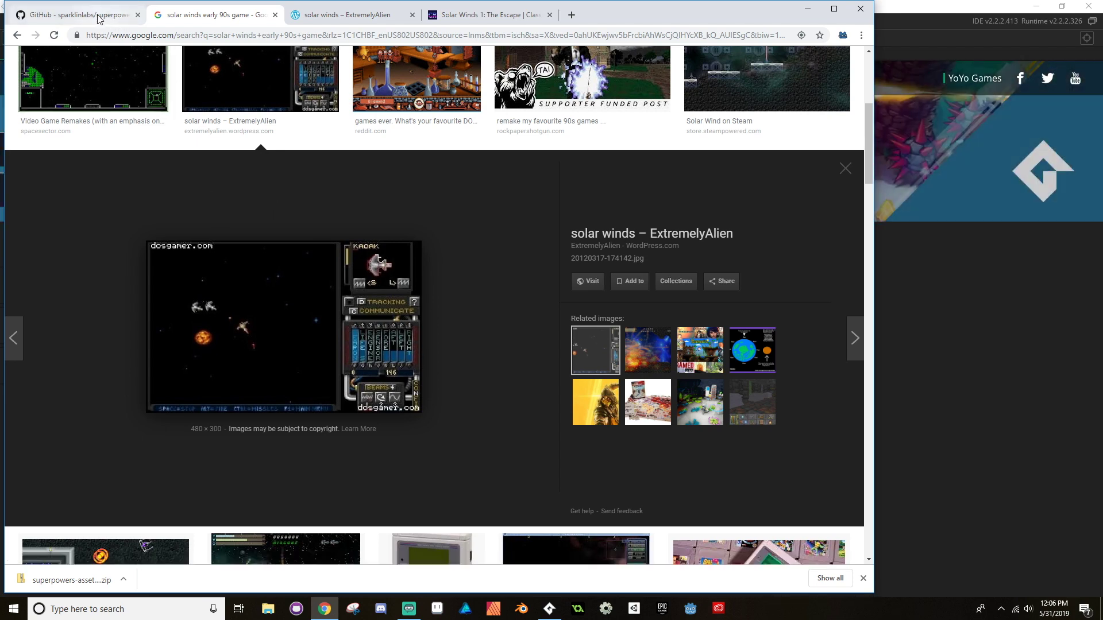
left_click(118, 15)
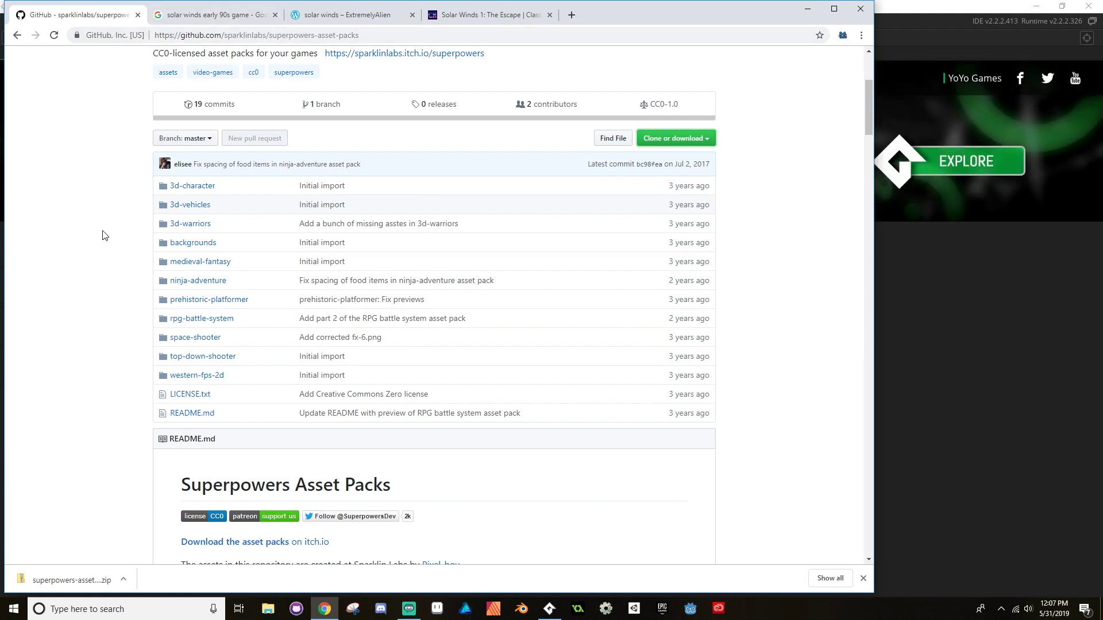
scroll(127, 270, "down", 2)
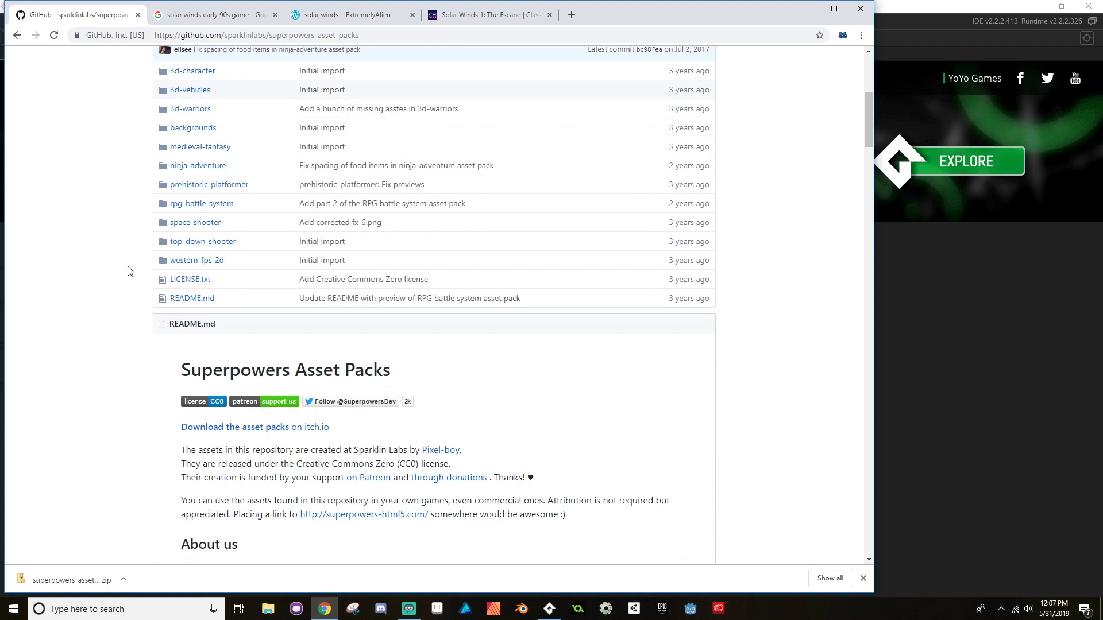
left_click(1053, 379)
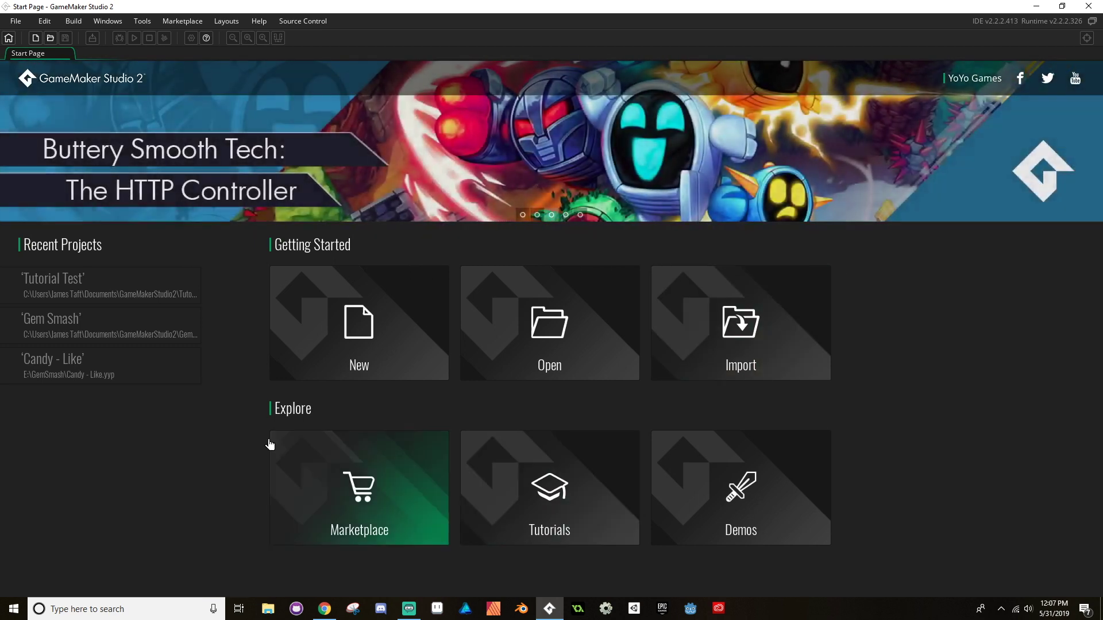
- Bring the GameMaker Start Page forward, listing Tutorial Test, Gem Smash and Candy - Like
left_click(325, 609)
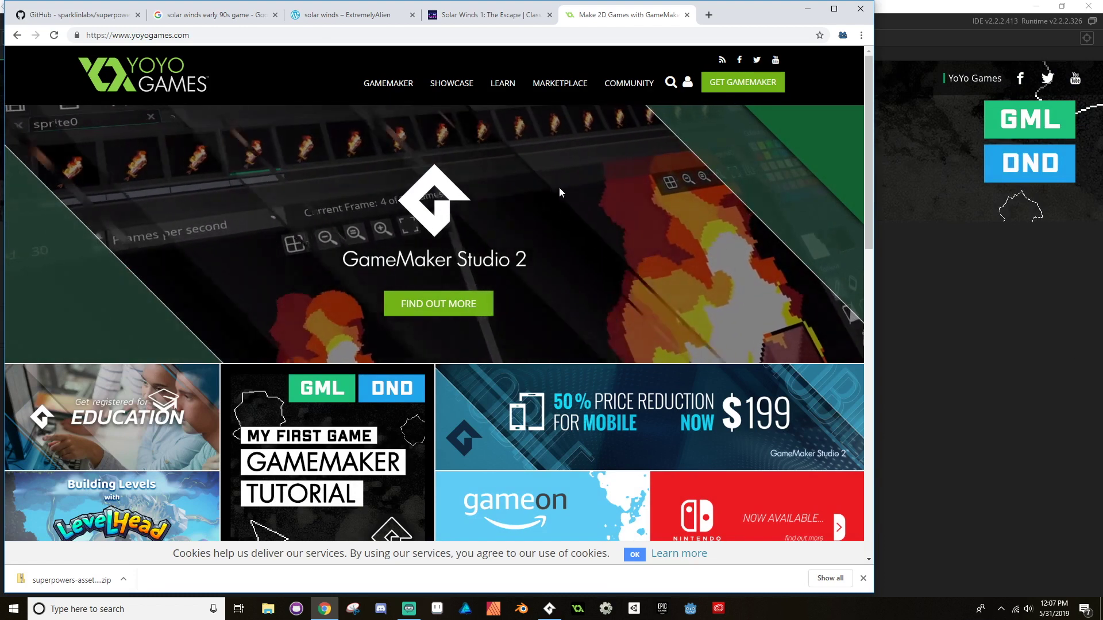
left_click(1046, 359)
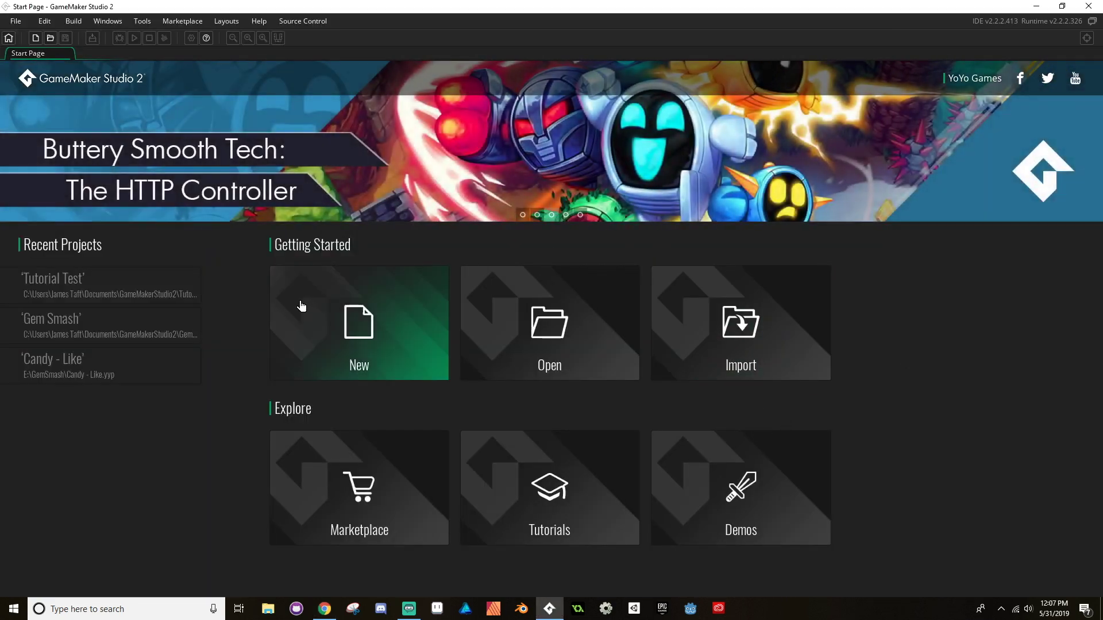
- Start a new GameMaker Language project and save it as 'Solar Winds Knockoff'
left_click(354, 321)
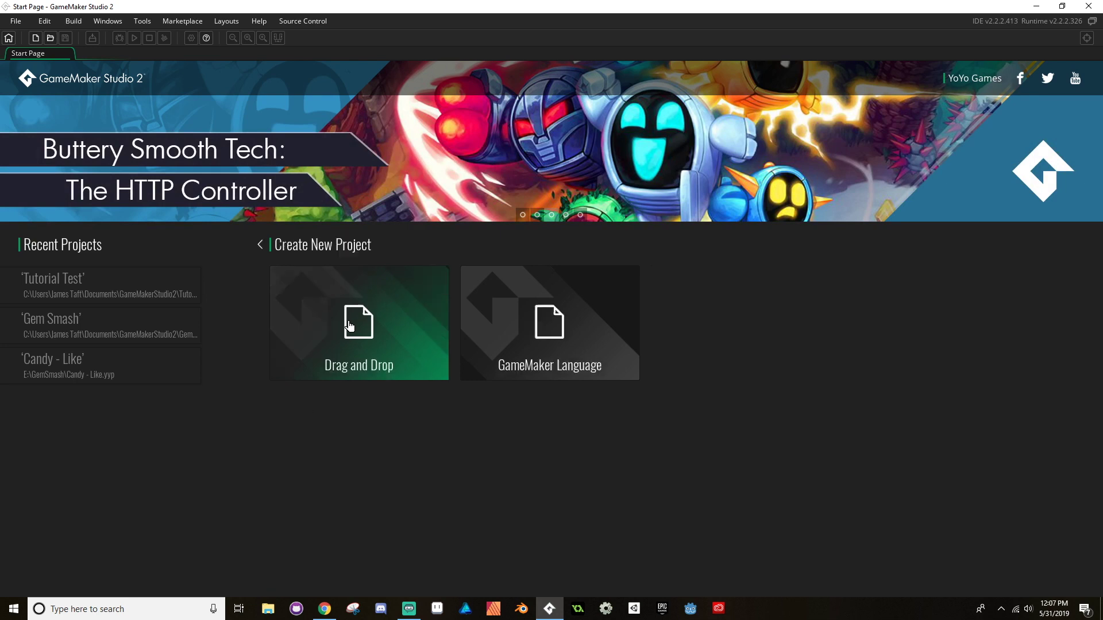
left_click(568, 354)
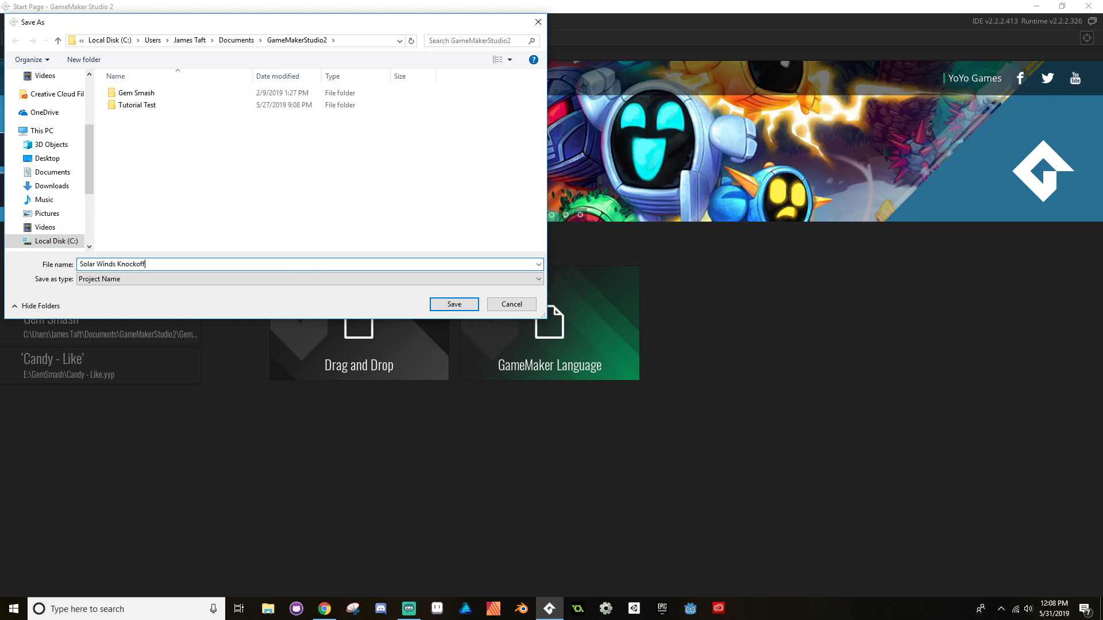
key("Return")
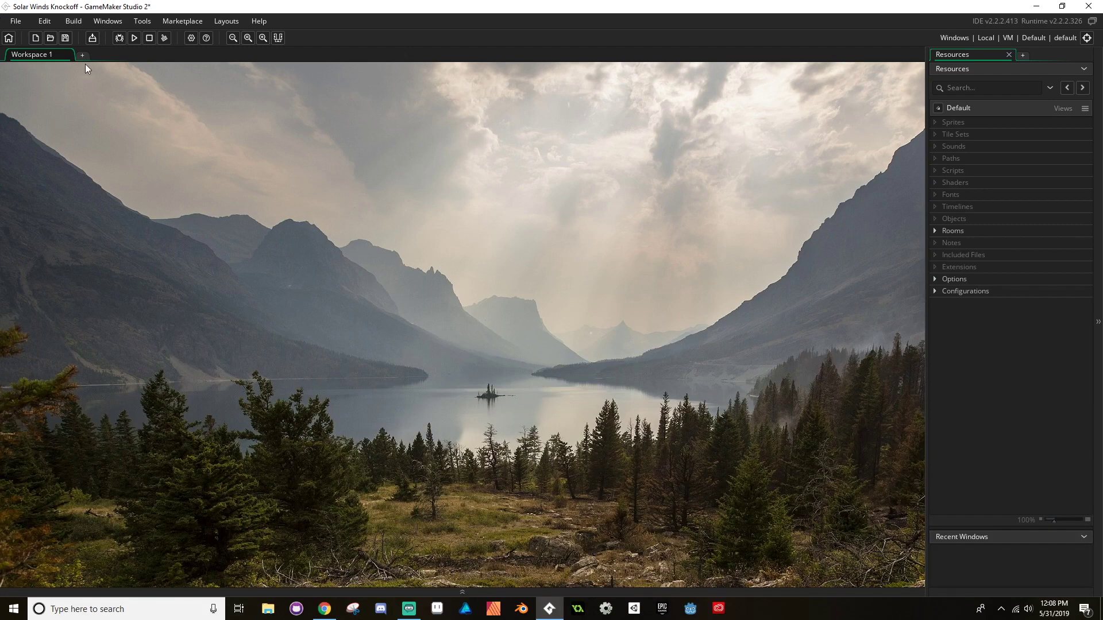
left_click(12, 23)
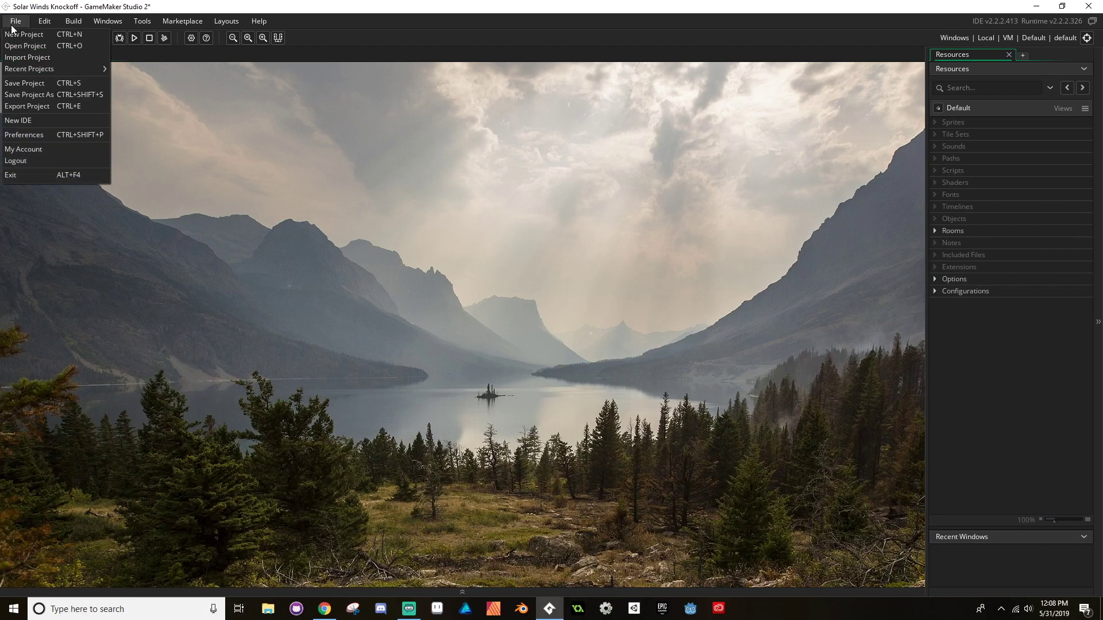
left_click(16, 22)
left_click(18, 21)
left_click(29, 137)
left_click(326, 157)
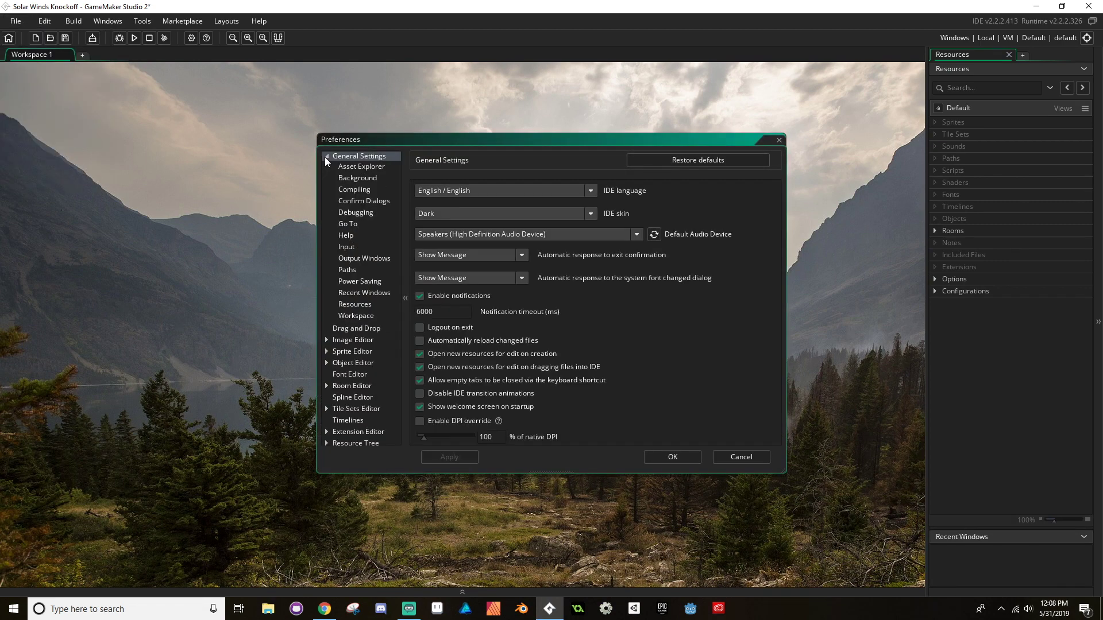
left_click(366, 179)
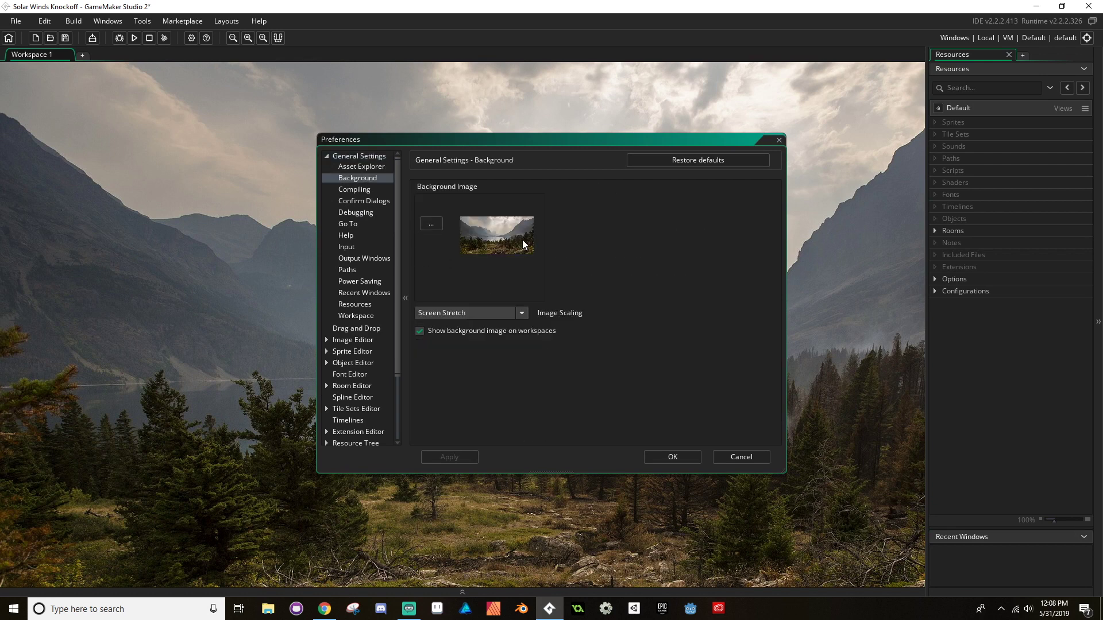
left_click(527, 316)
left_click(471, 376)
left_click(685, 463)
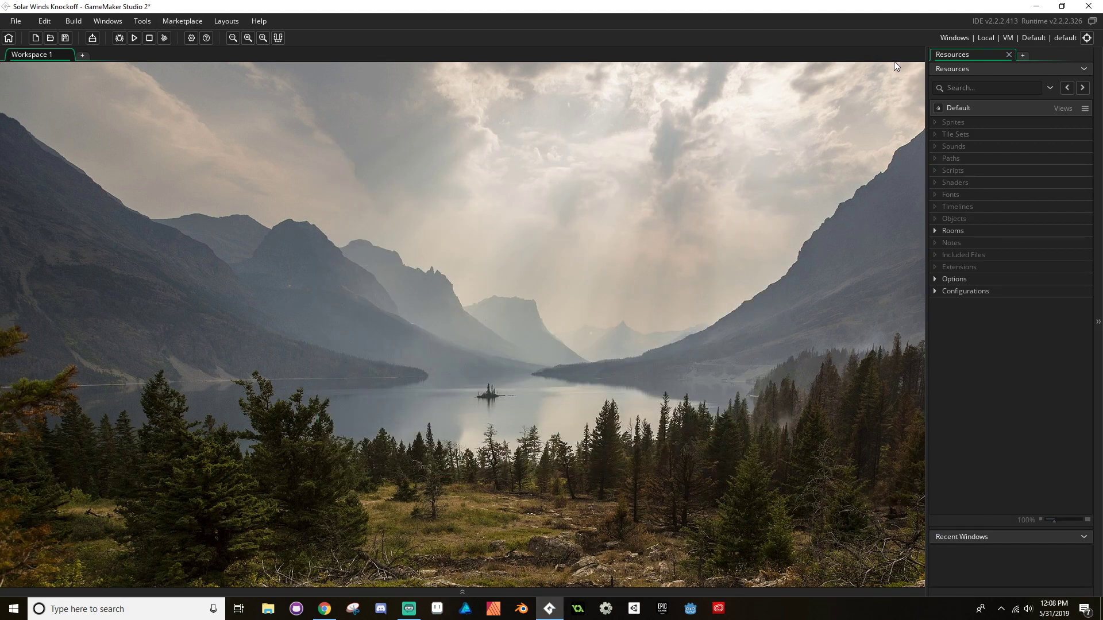
left_click(9, 38)
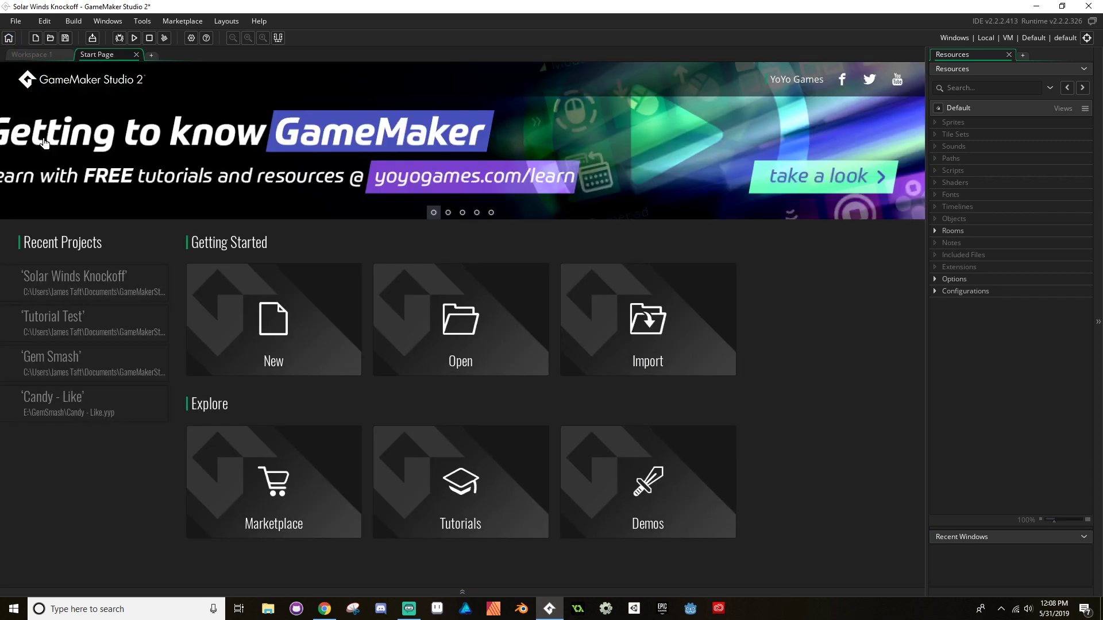
left_click(136, 55)
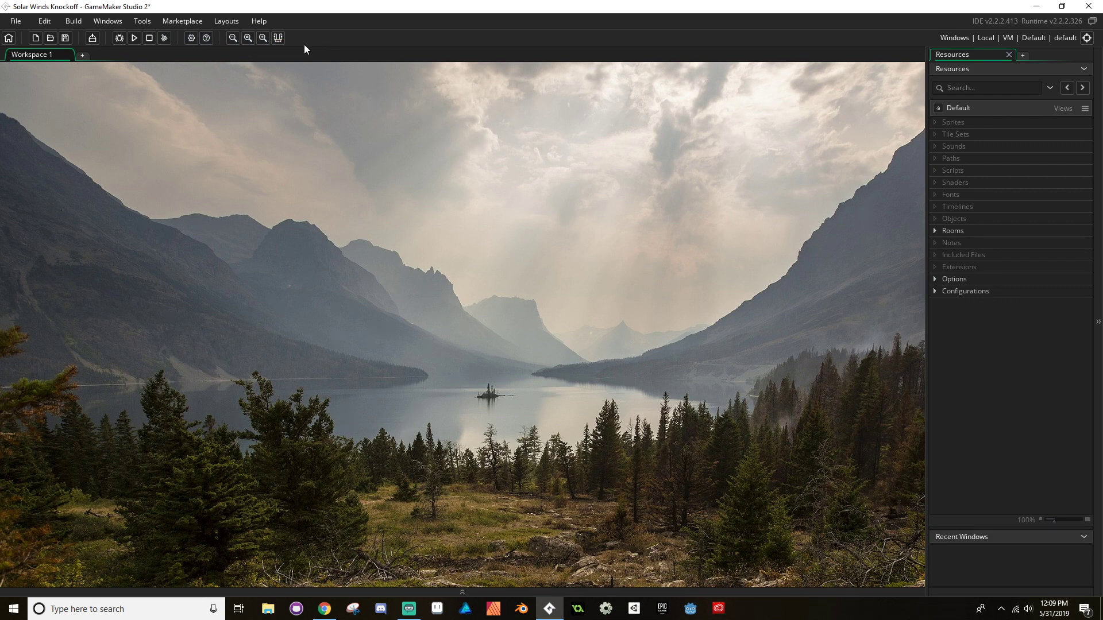
- Toggle the docked panels hidden and shown, and show the Output panel with the save log
left_click(279, 38)
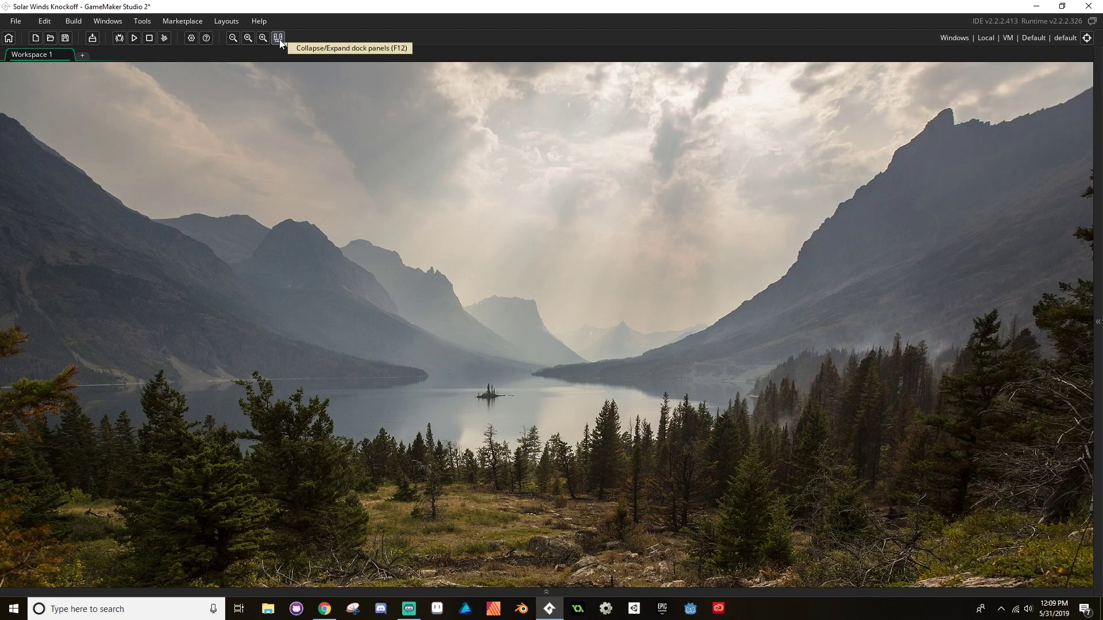
left_click(278, 38)
left_click(278, 38)
left_click(278, 38)
left_click(278, 38)
left_click(278, 38)
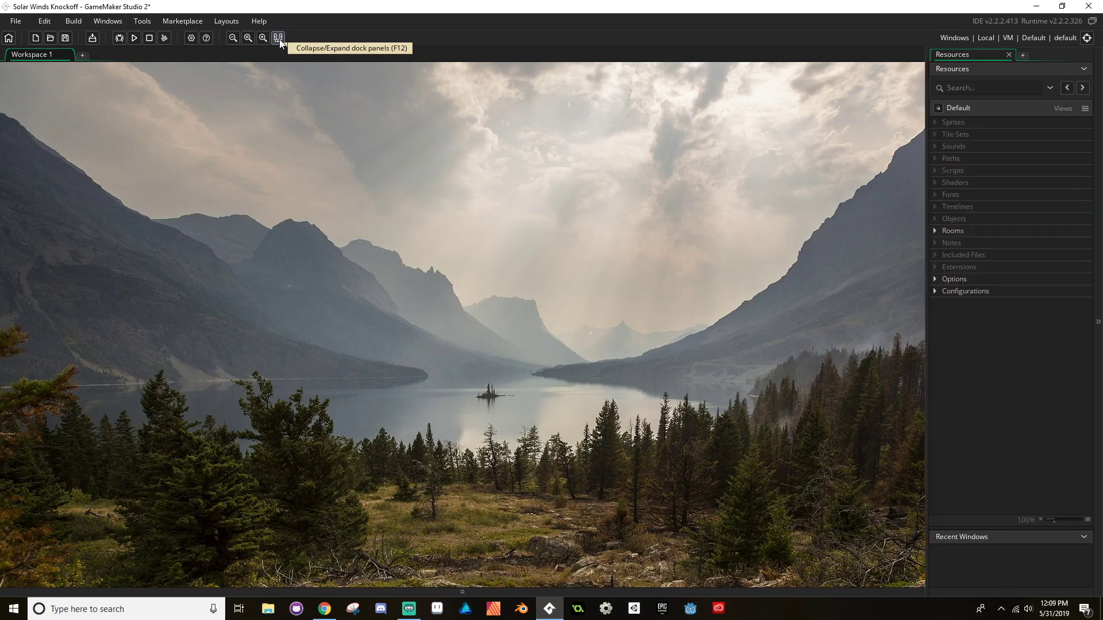
left_click(560, 594)
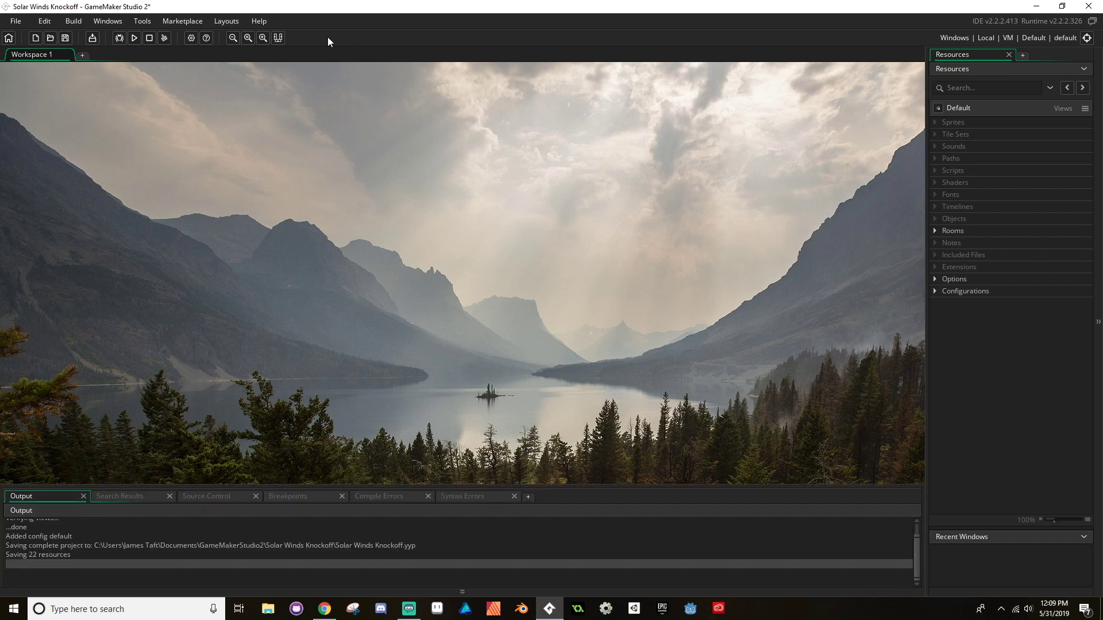
left_click(276, 38)
left_click(276, 39)
left_click(277, 38)
left_click(276, 38)
- Hide and restore the Resources panel, close the Output panel, and expand Rooms to show room0
left_click(1097, 334)
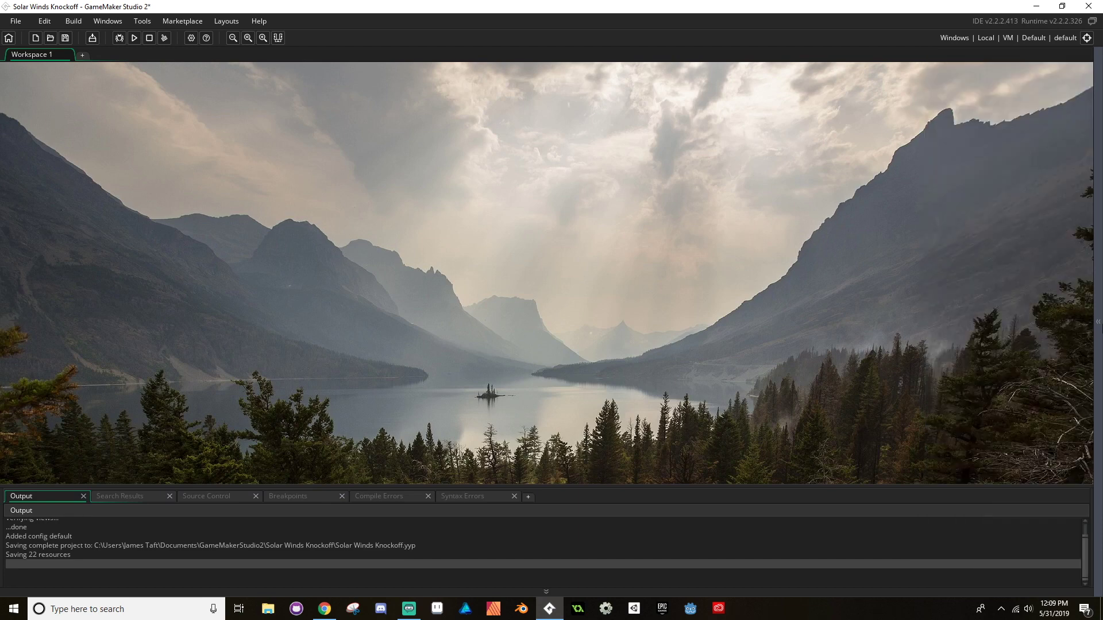
left_click(1098, 335)
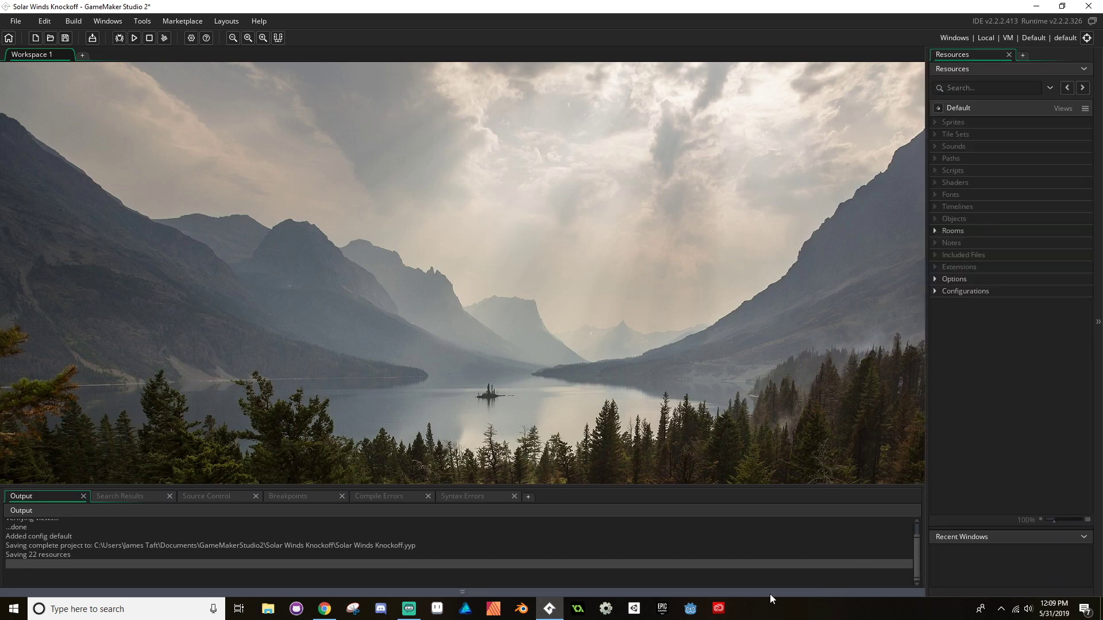
left_click(736, 592)
left_click(737, 591)
left_click(736, 591)
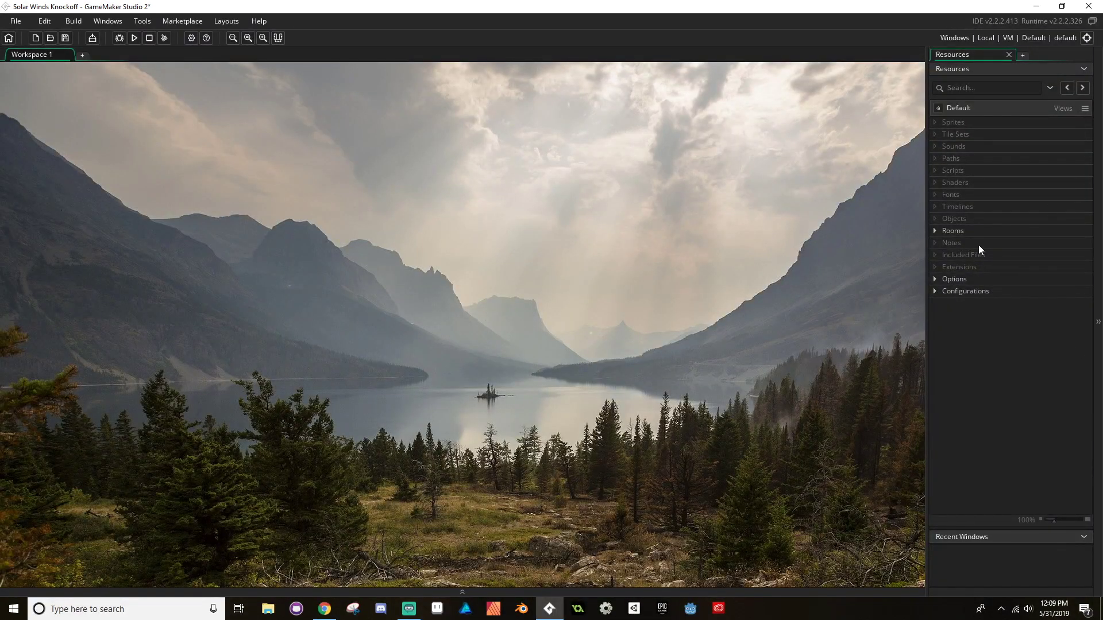
left_click(936, 231)
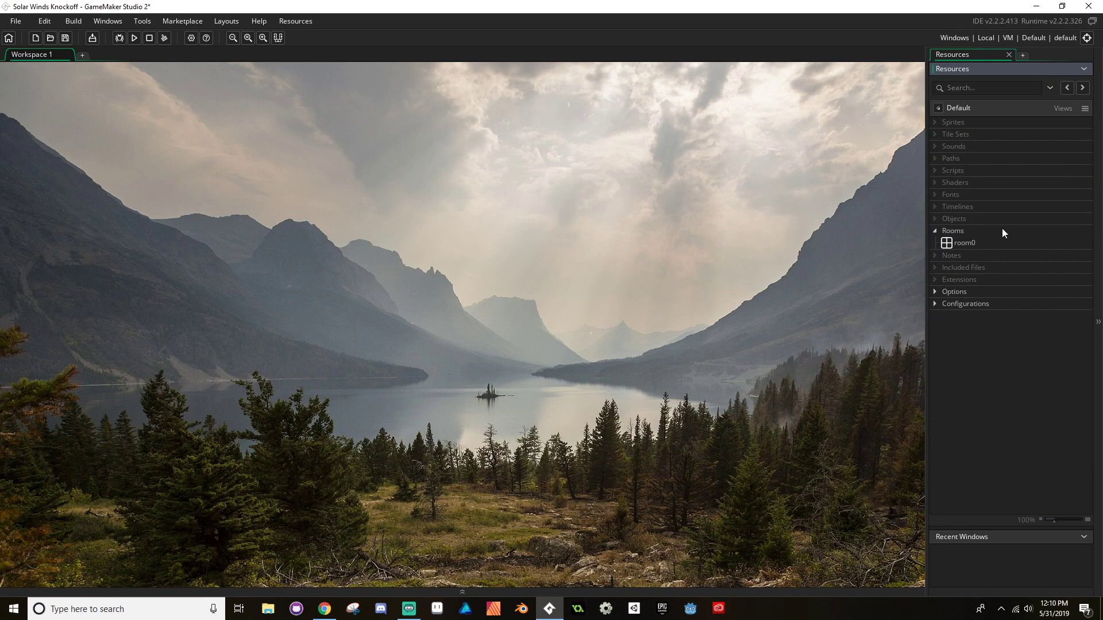
double_click(960, 242)
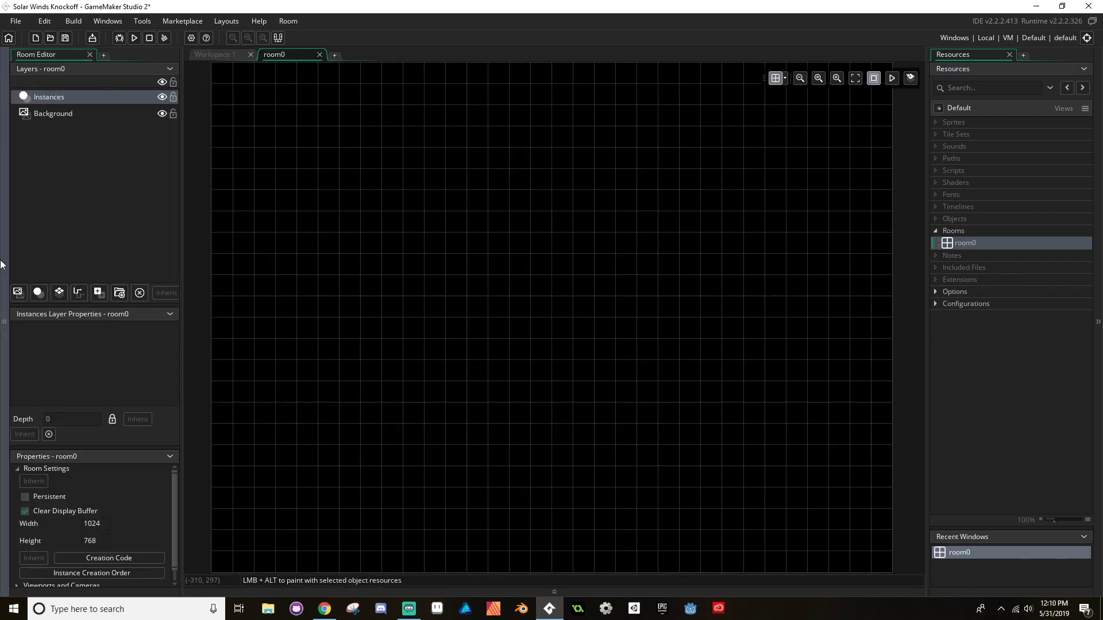
left_click(2, 264)
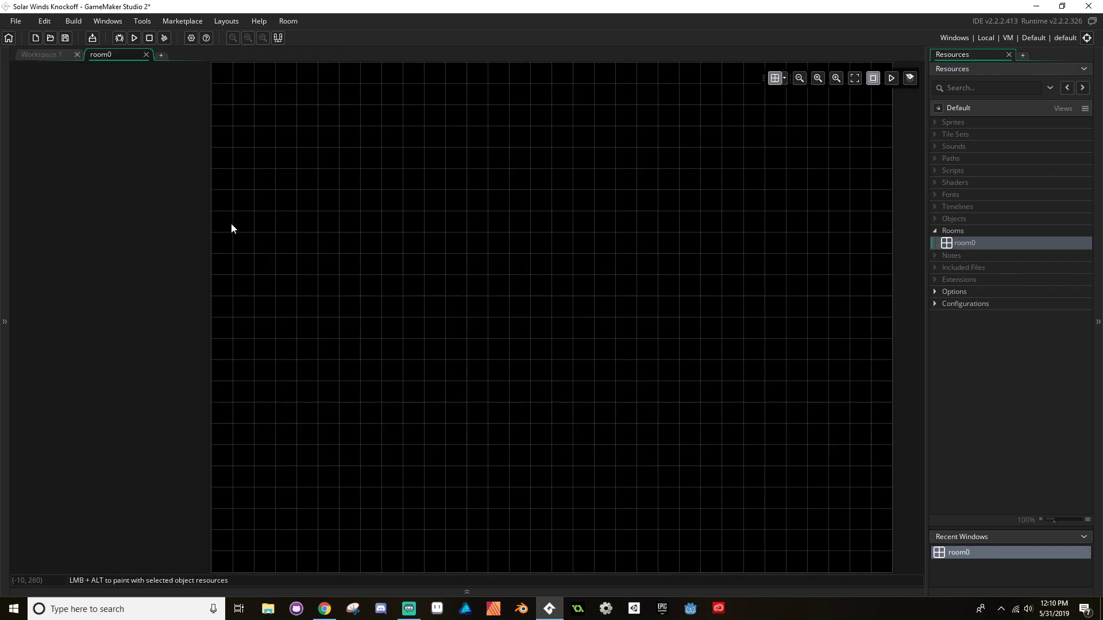
middle_click_drag(389, 189, 328, 146)
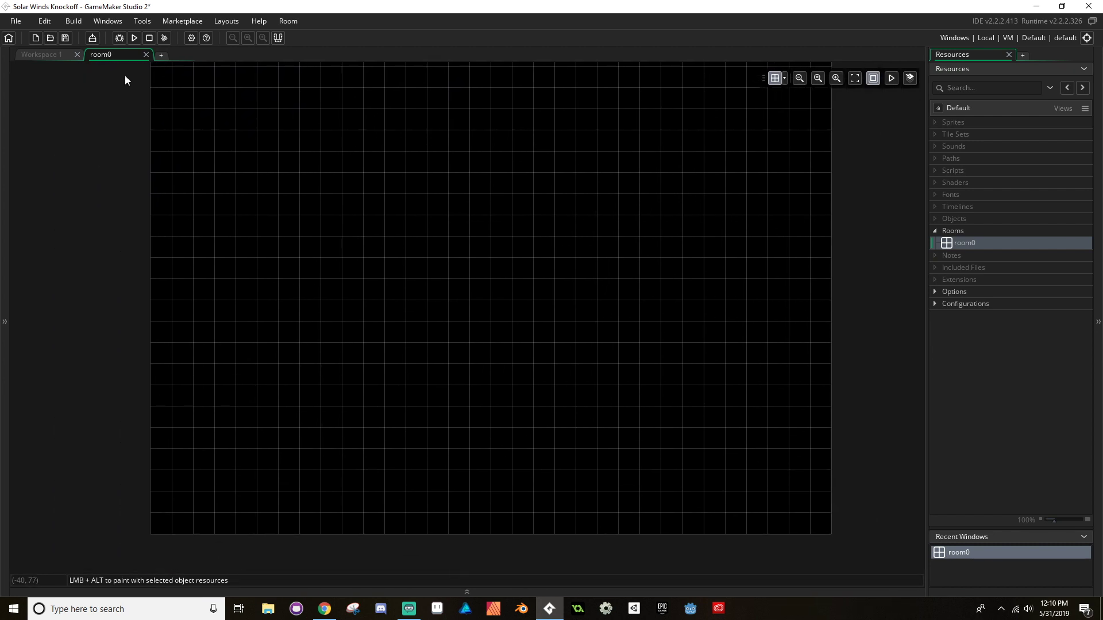
middle_click_drag(482, 204, 453, 291)
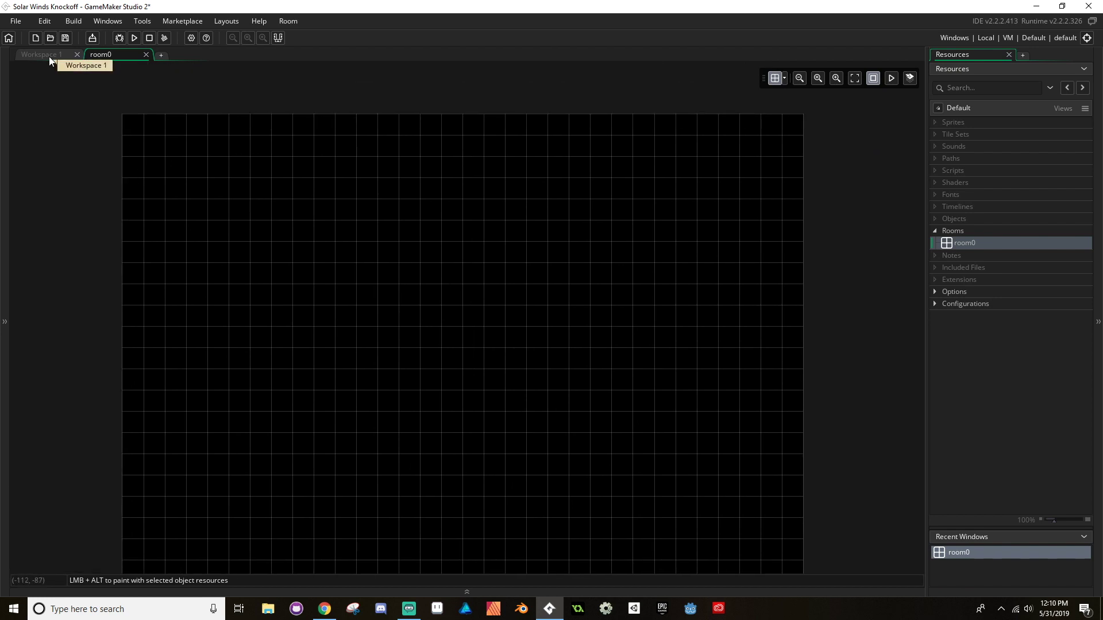
left_click(66, 56)
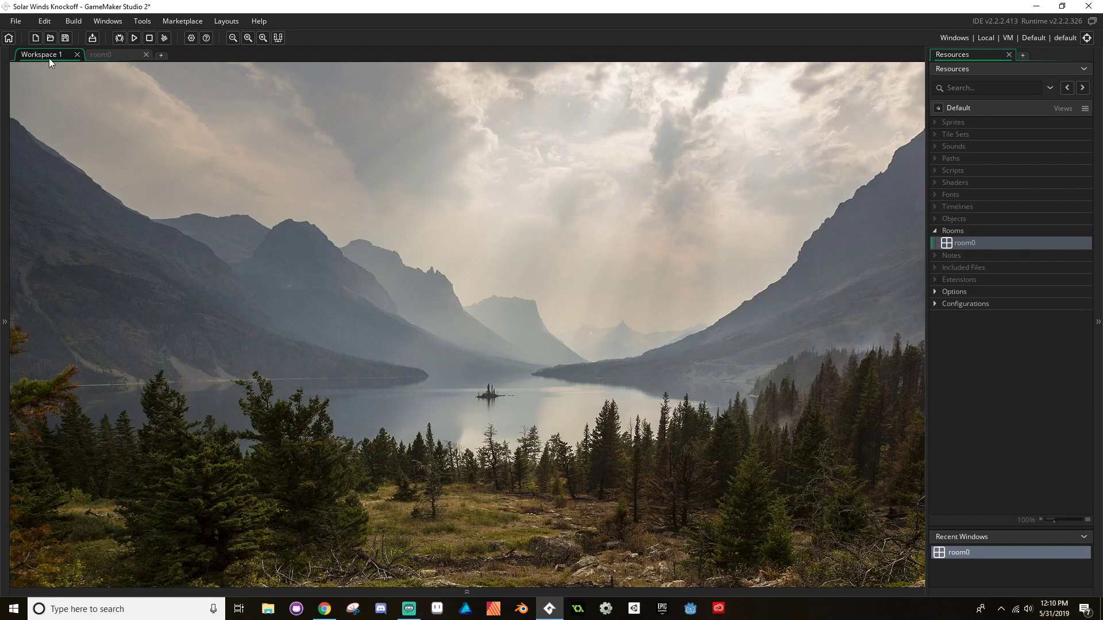
left_click(278, 40)
left_click(278, 40)
left_click(102, 56)
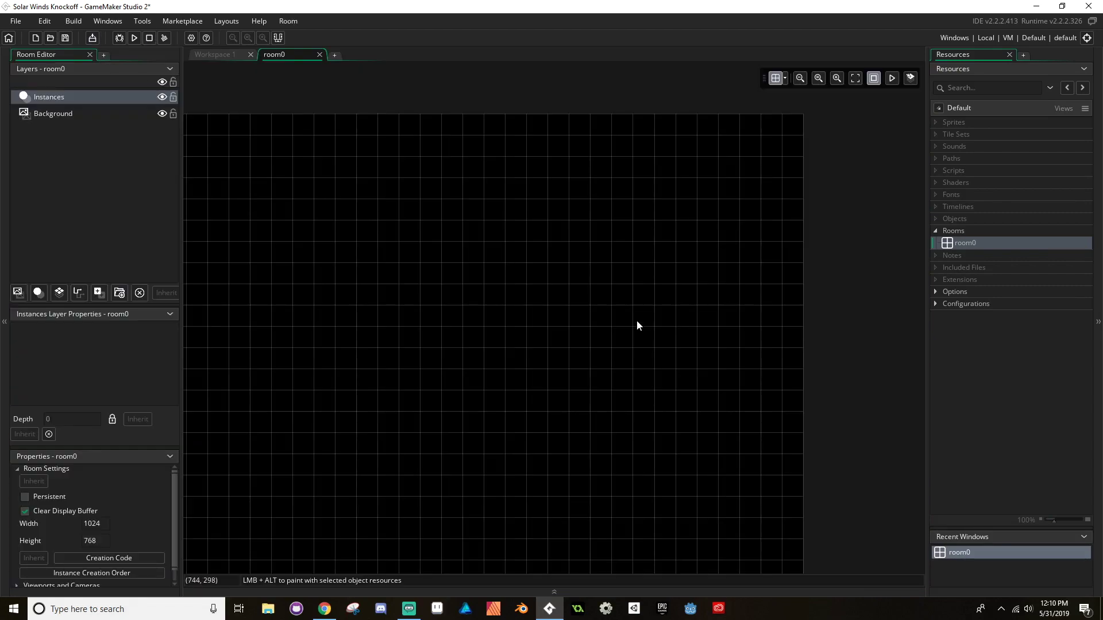
- Close the room0 editor and select the Sprites category in the Resources tree
left_click(320, 54)
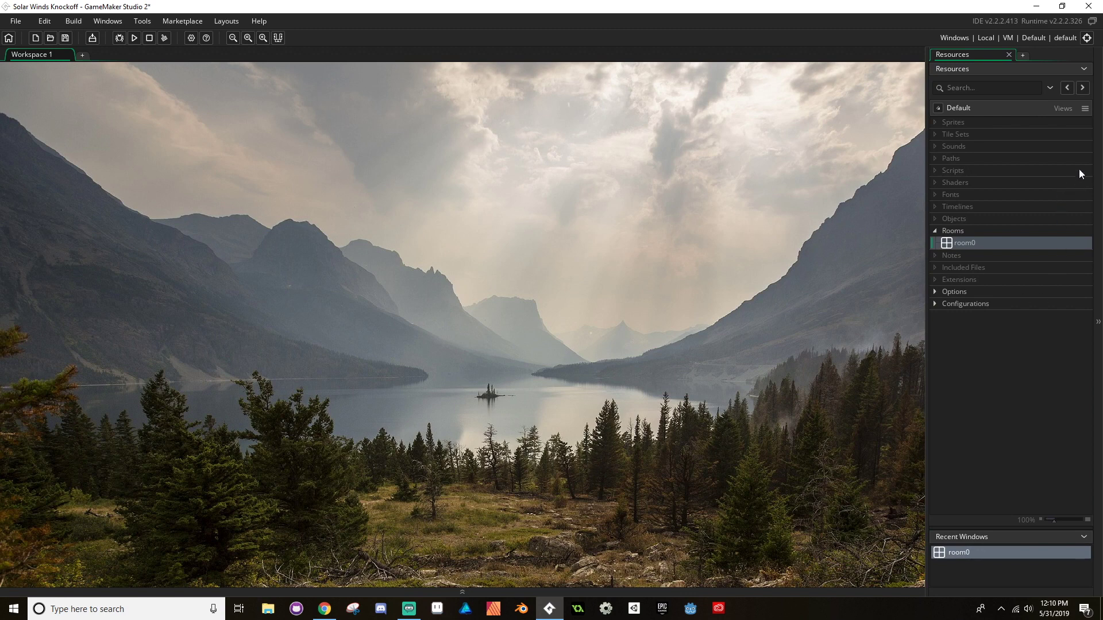
left_click(946, 122)
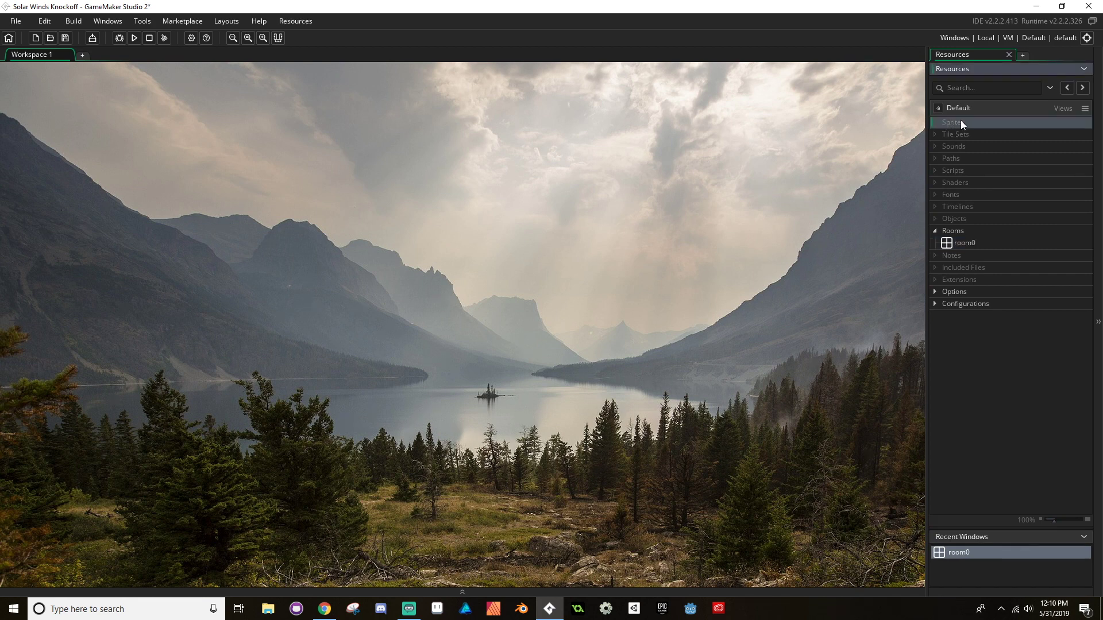
right_click(962, 121)
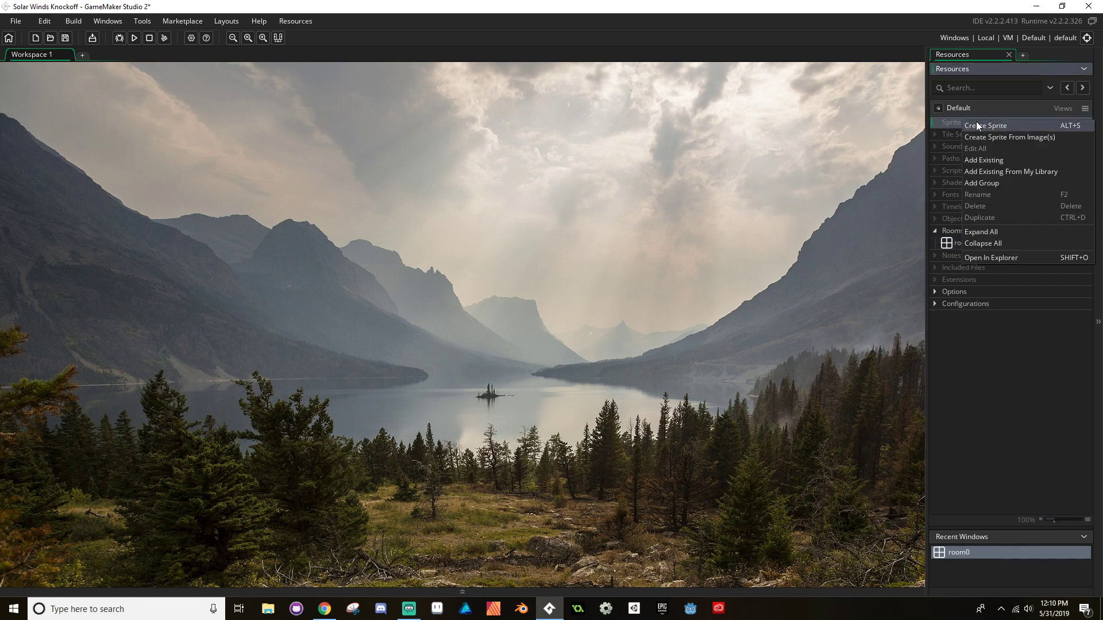
left_click(758, 165)
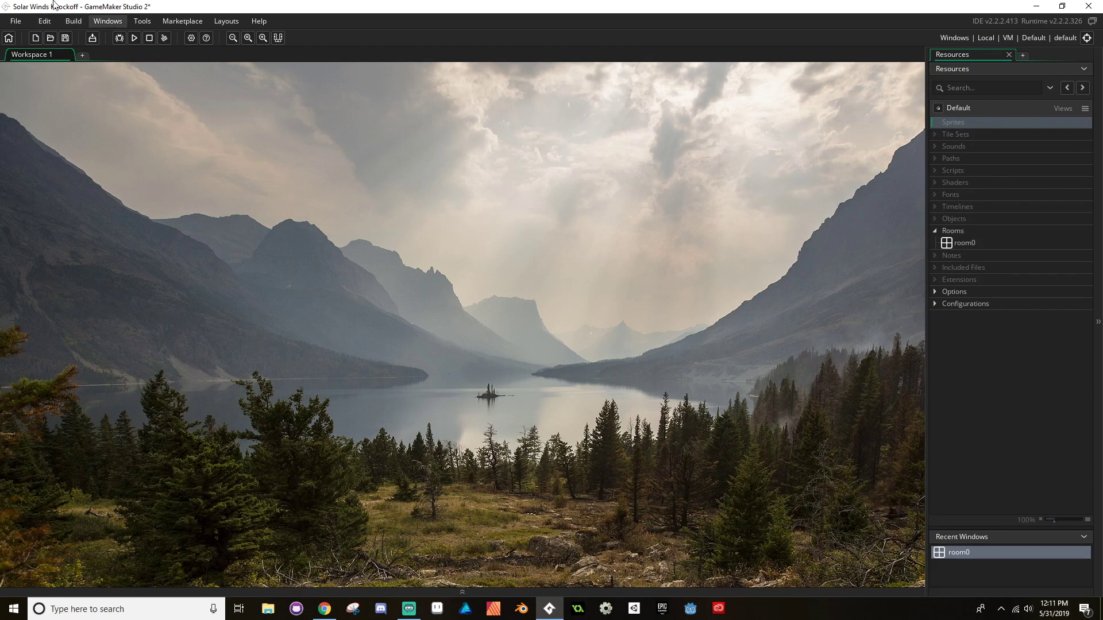
- Create a new sprite under Sprites named spr_ and close its sprite editor
right_click(976, 126)
left_click(911, 129)
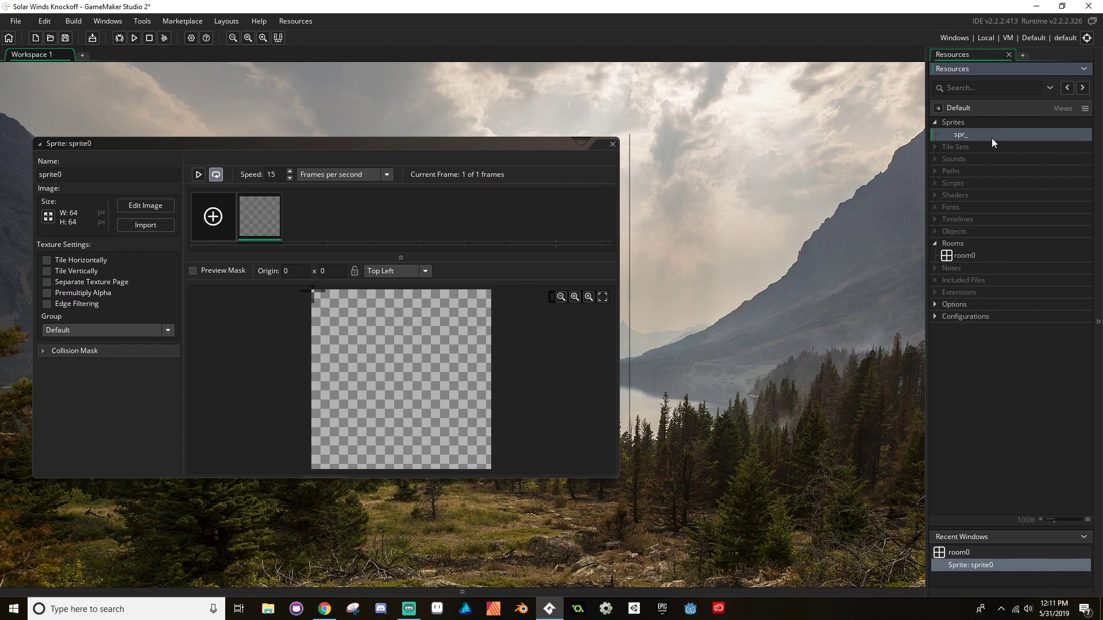
left_click(609, 144)
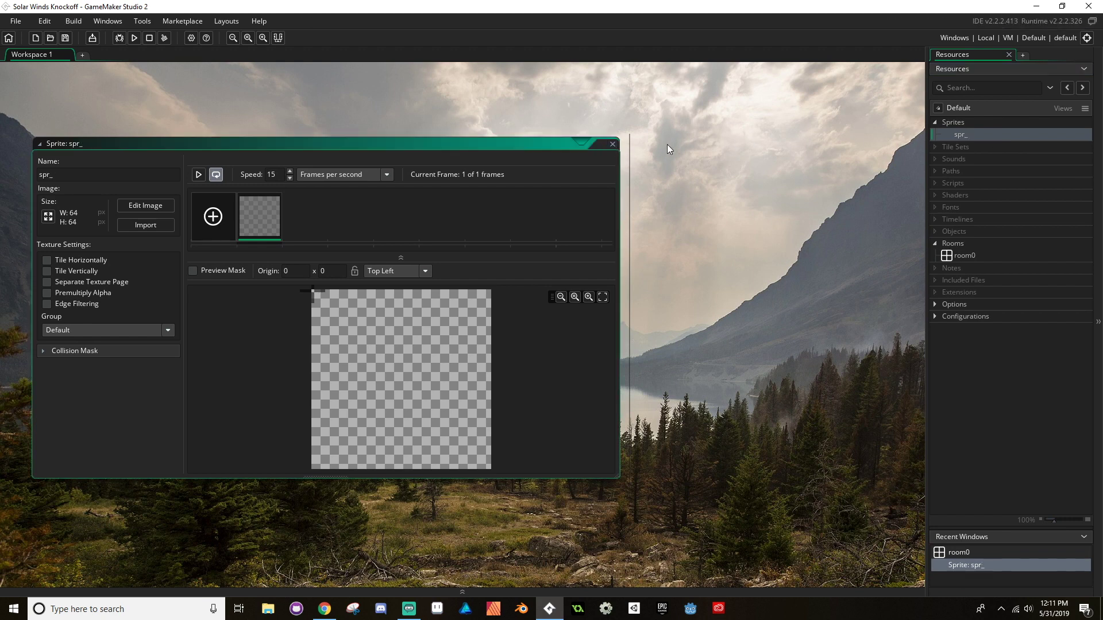
left_click(611, 143)
right_click(995, 136)
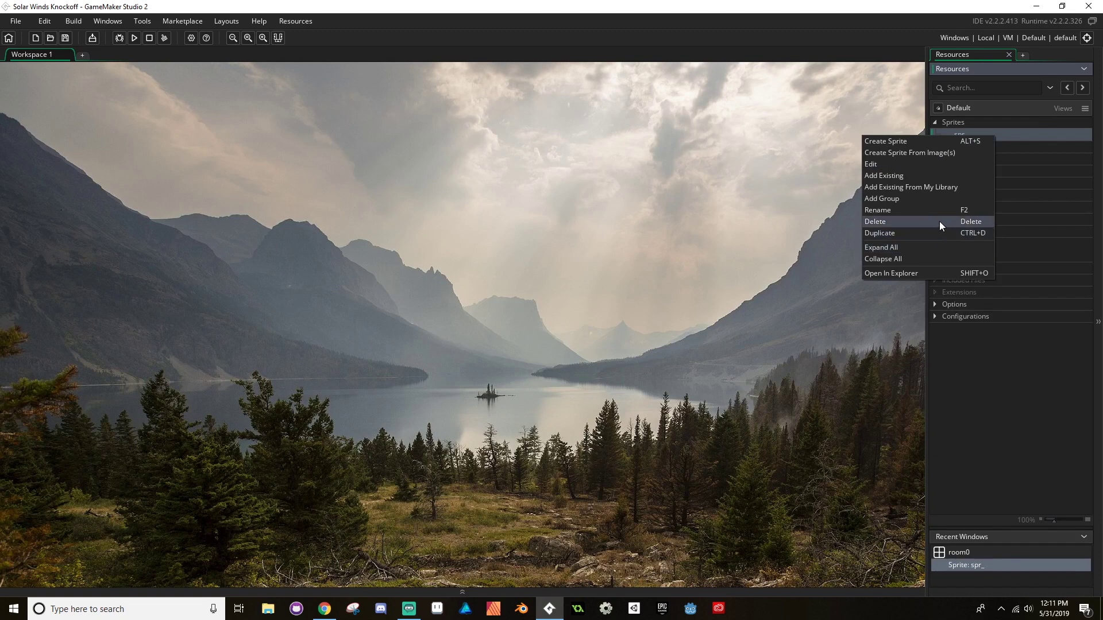
left_click(835, 218)
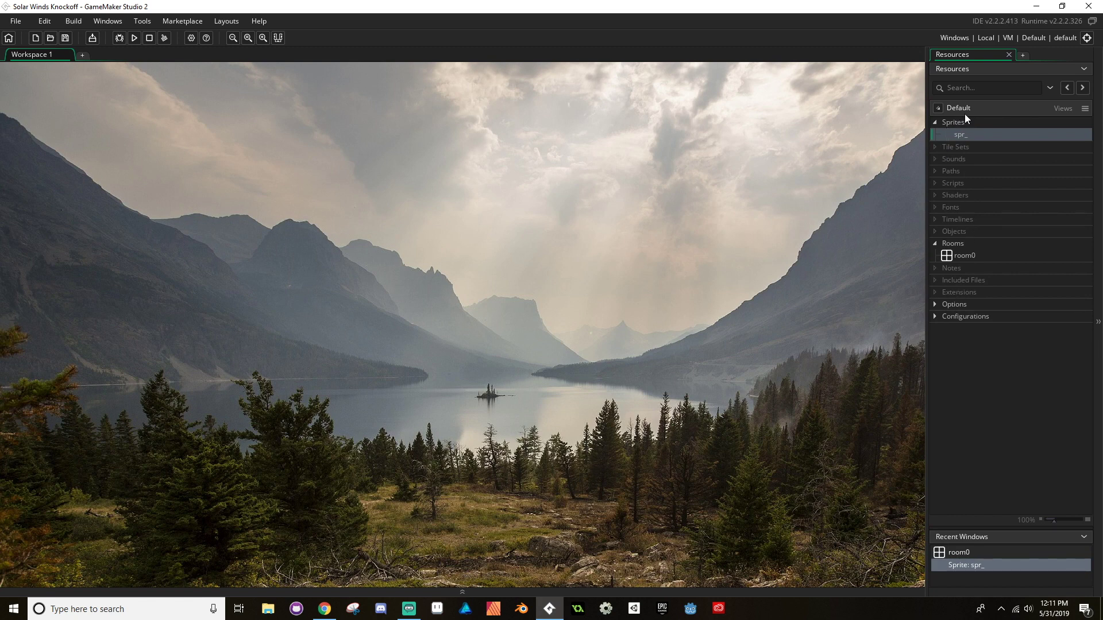
- Add a new group under Sprites, keeping the default name group0
right_click(950, 121)
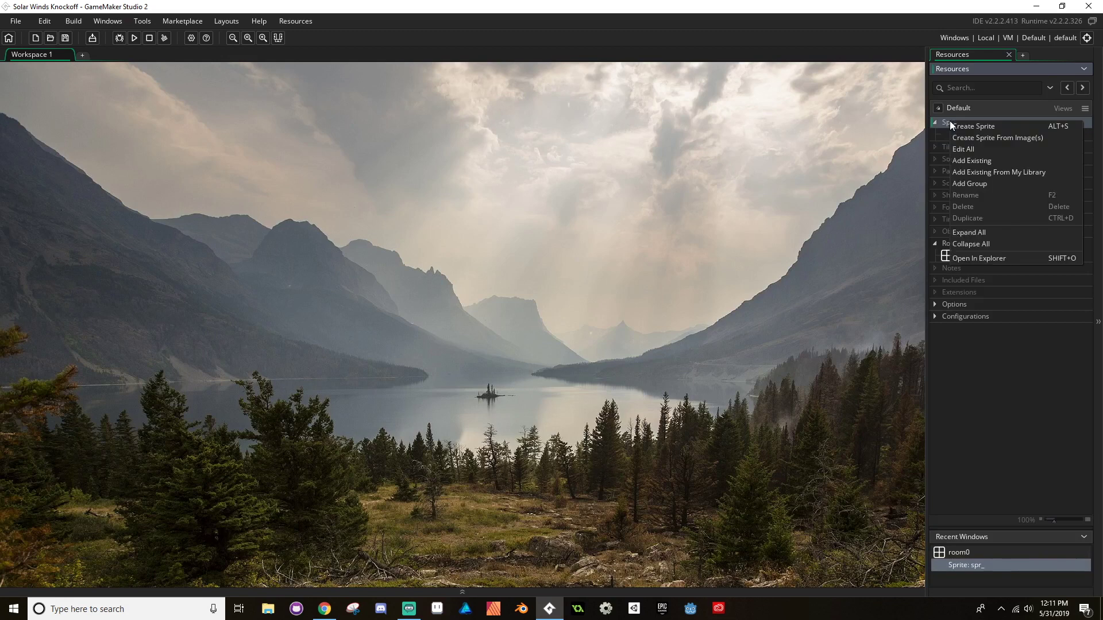
left_click(991, 183)
key("Return")
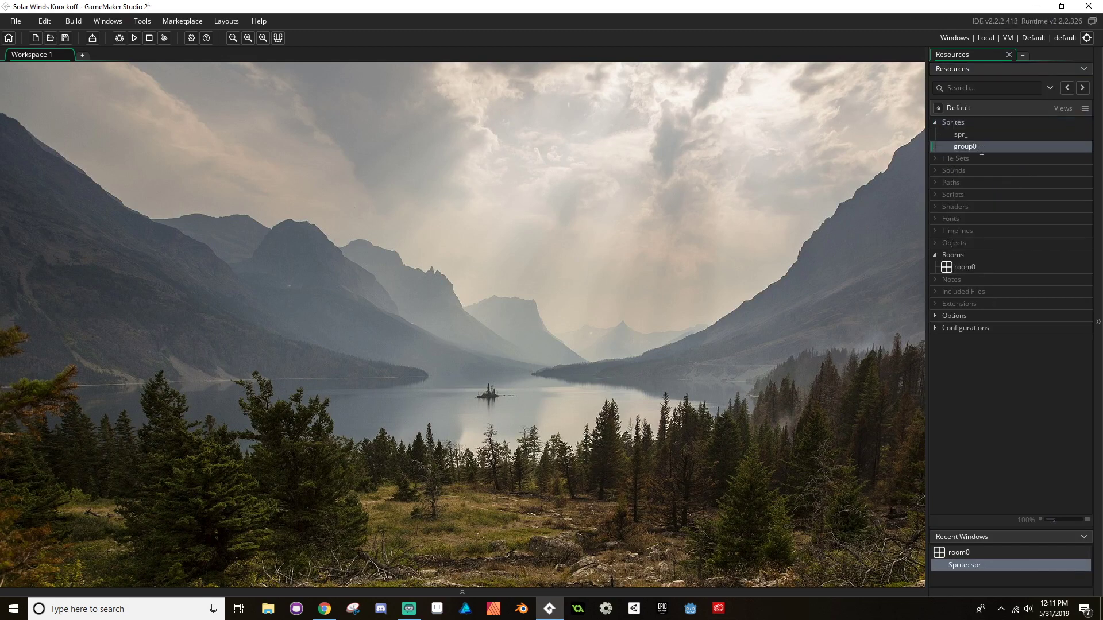
left_click(953, 122)
right_click(951, 122)
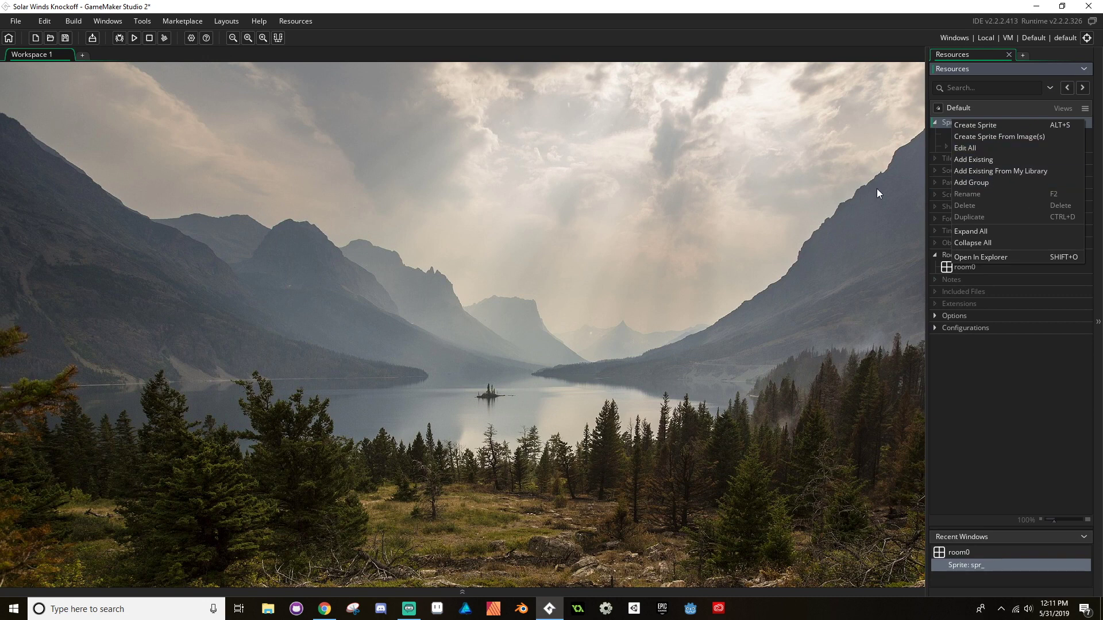
left_click(971, 182)
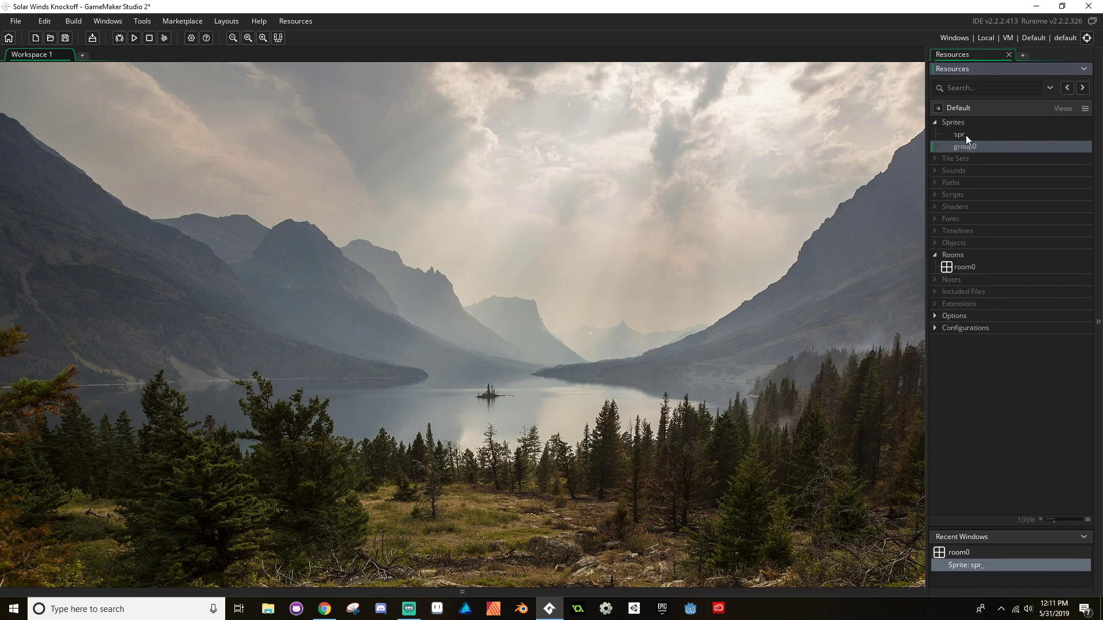
- Move spr_ into group0, then delete group0 along with spr_ and confirm
left_click_drag(967, 136, 966, 147)
left_click(947, 134)
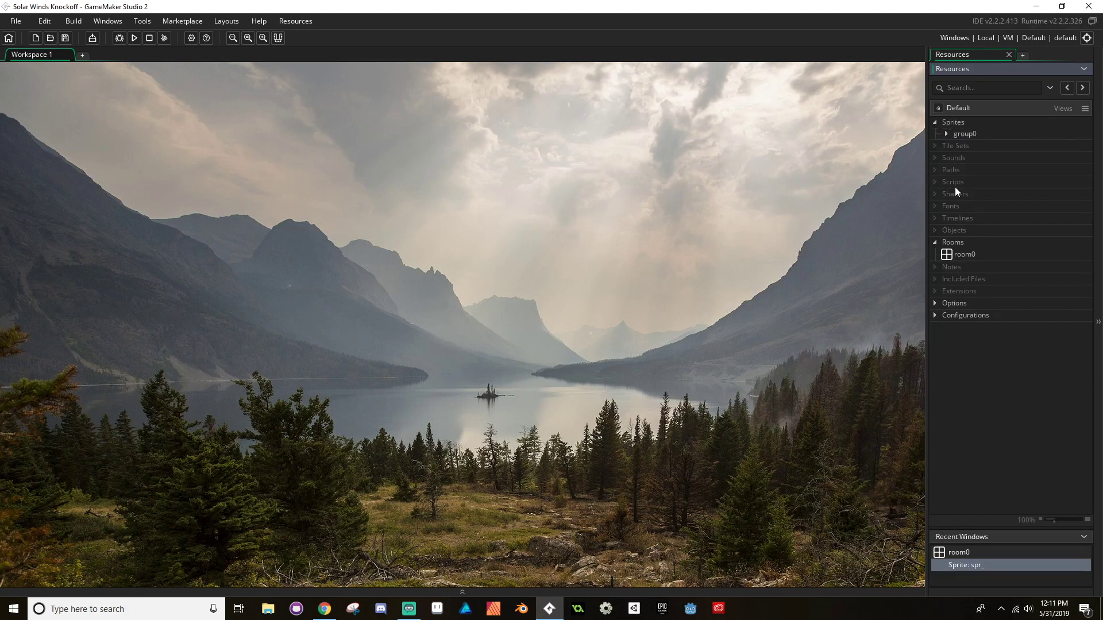
left_click(946, 133)
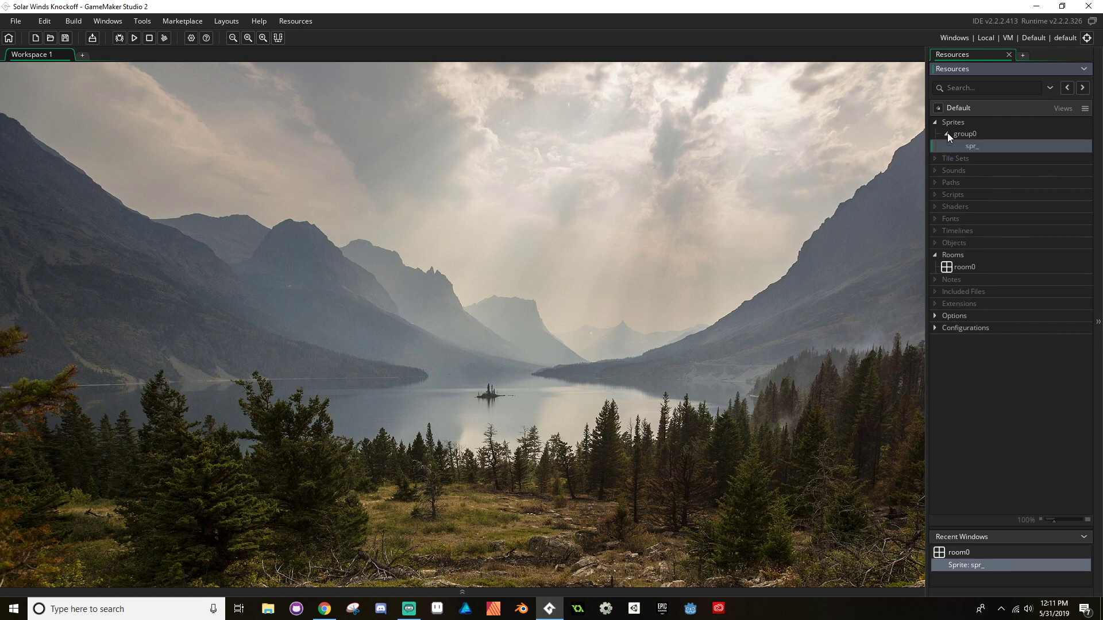
left_click(946, 132)
right_click(964, 134)
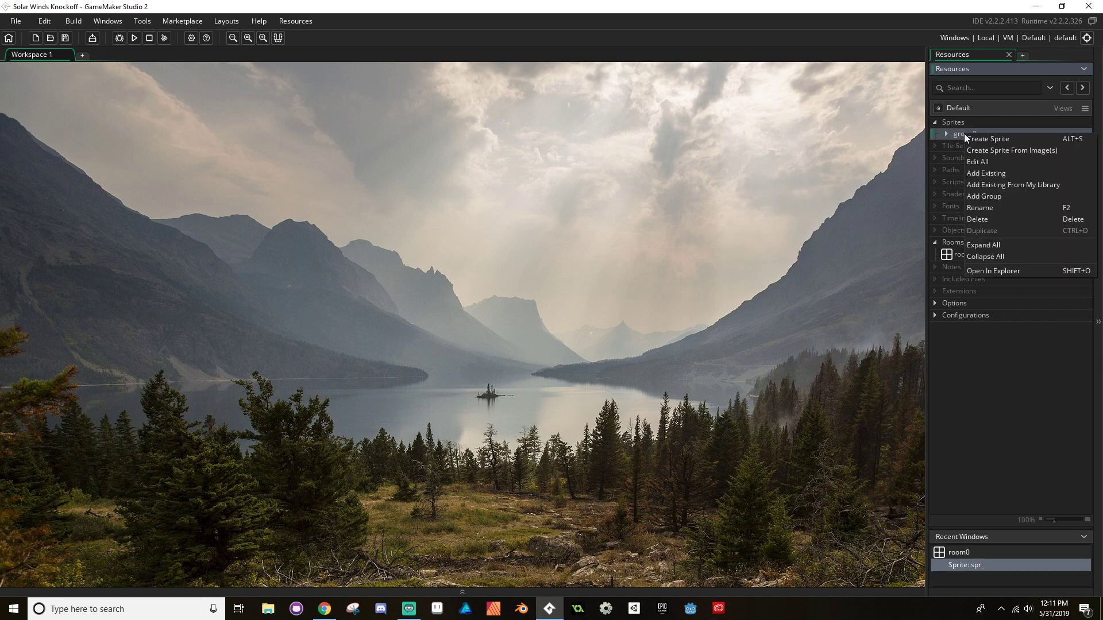
left_click(1022, 220)
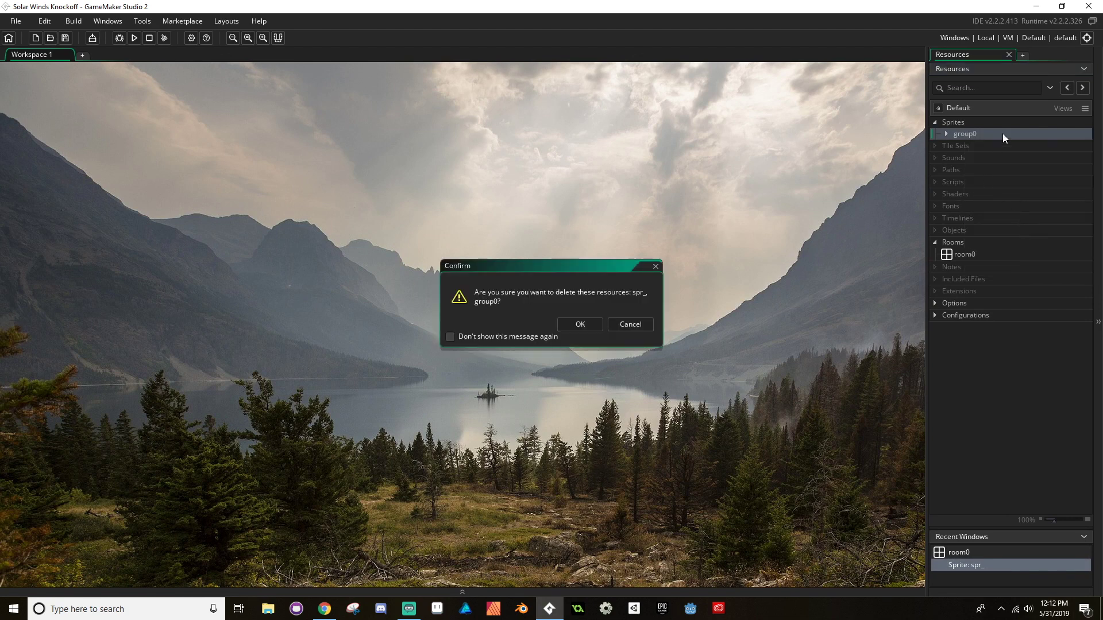
left_click(589, 325)
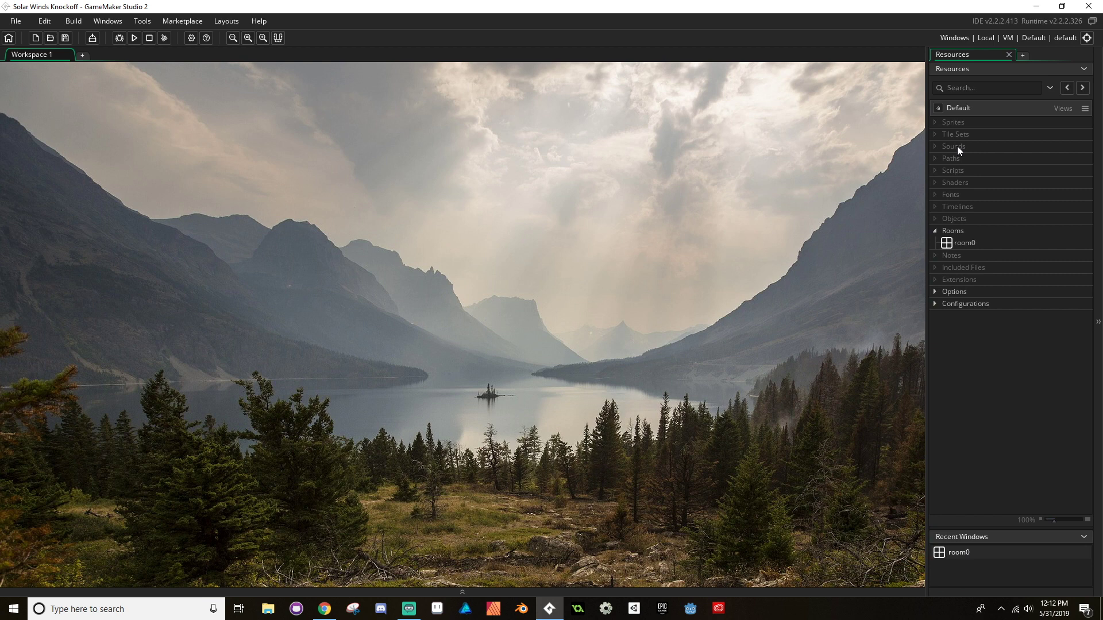
- Select the Sounds category in the Resources tree
left_click(959, 145)
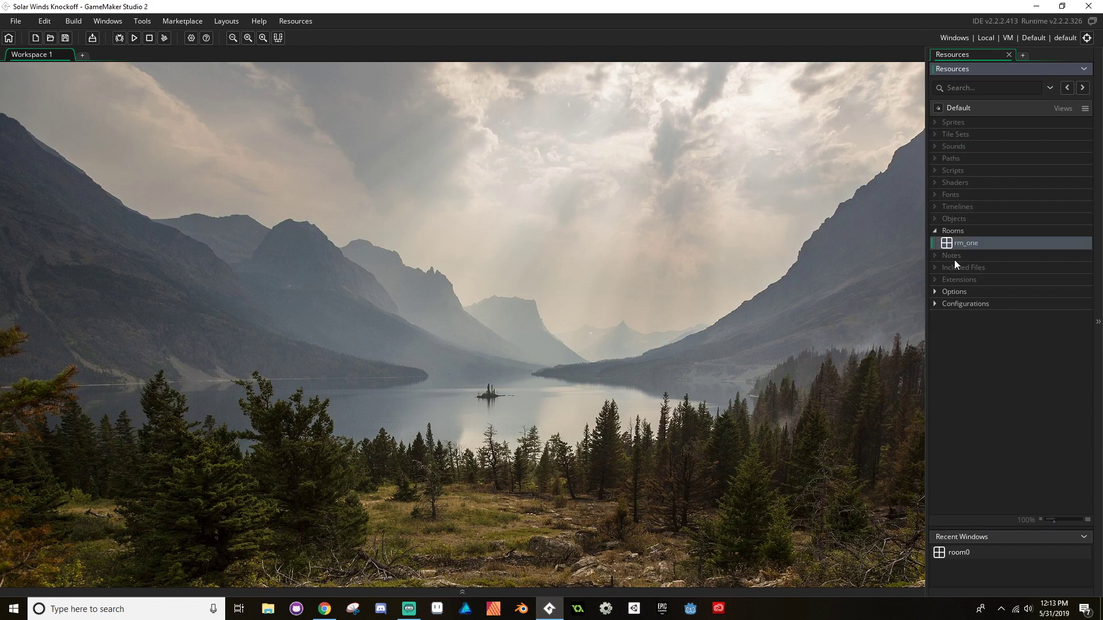
- Collapse the Rooms folder to hide rm_one, then select the Sprites category
left_click(936, 231)
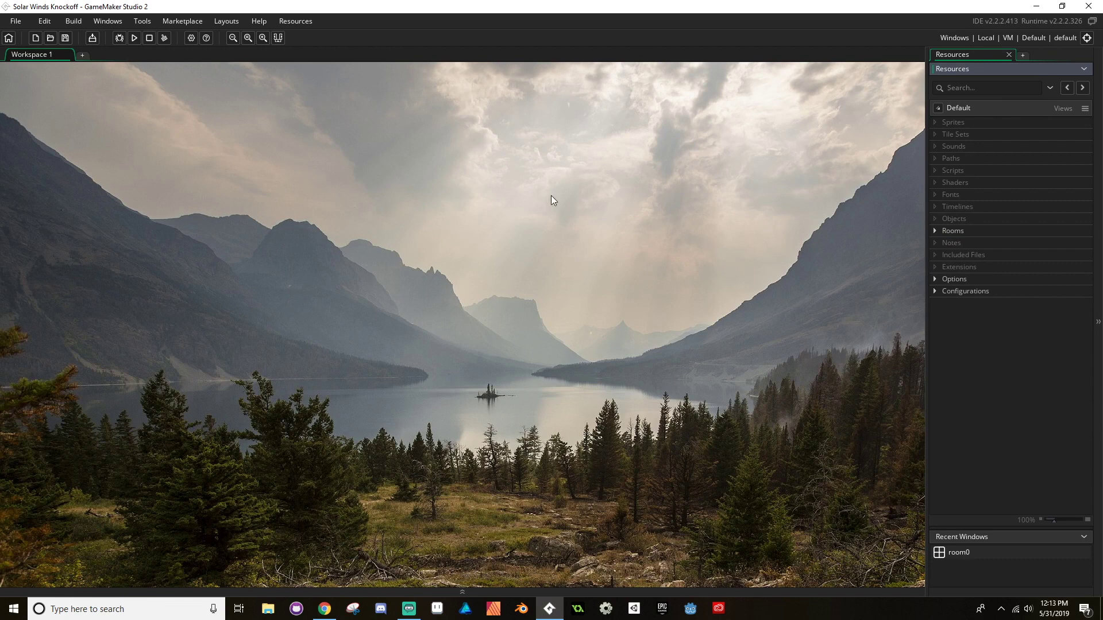
left_click(944, 124)
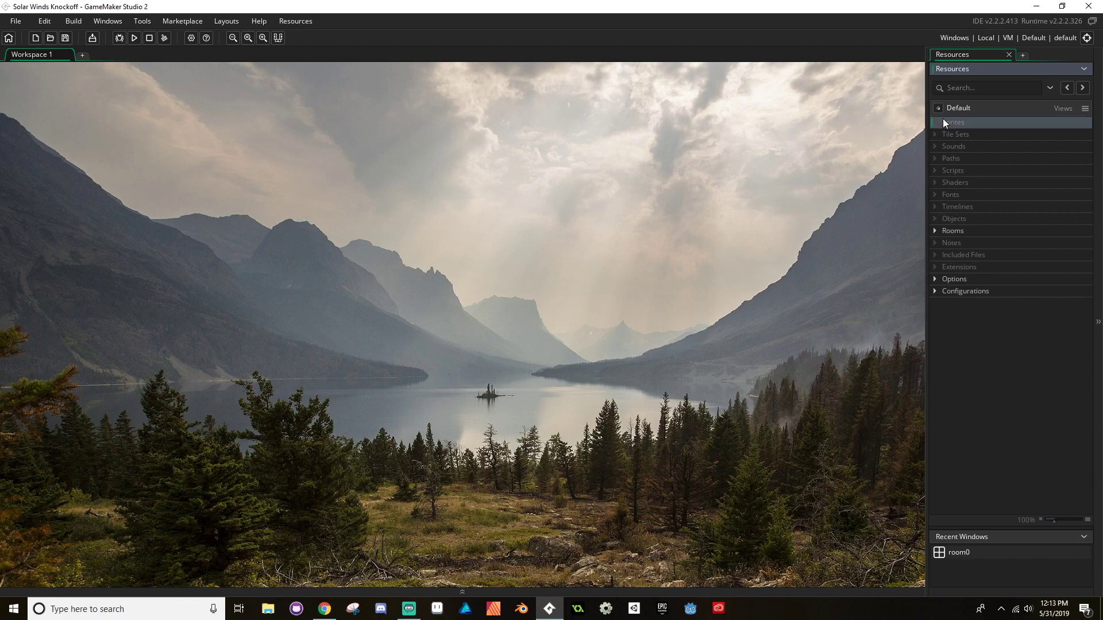